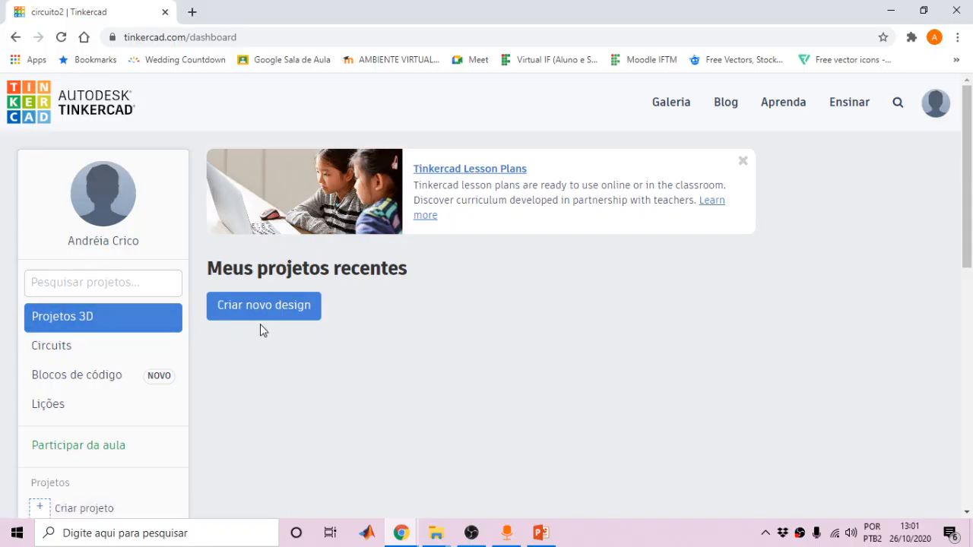
Create a new empty circuit design from the Circuits projects list
click(59, 351)
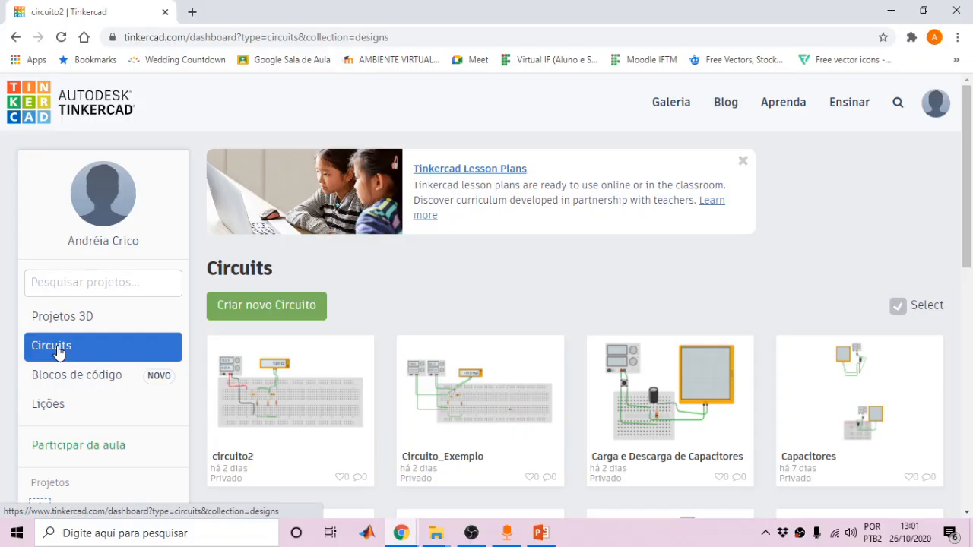
click(259, 308)
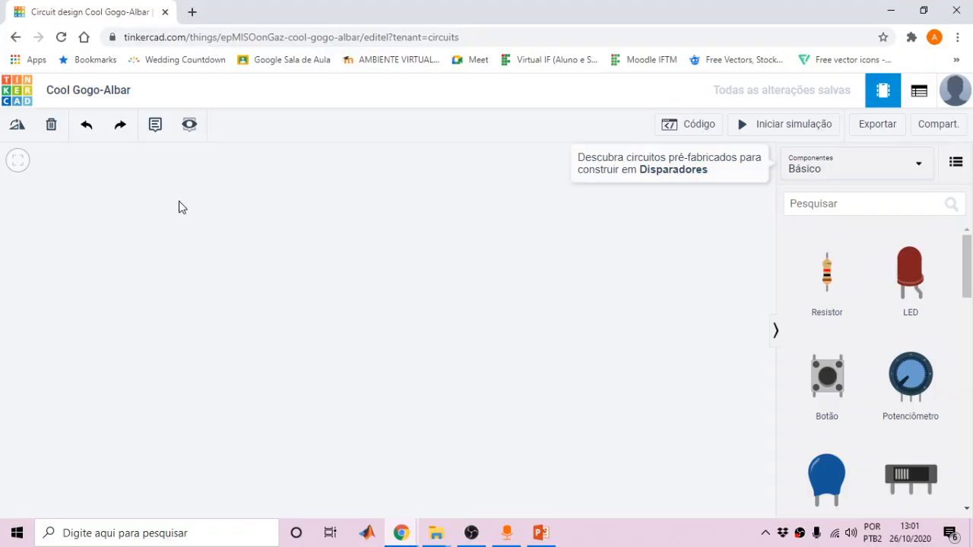
Rename the design 'Cool Gogo-Albar' to LAB1_ followed by the student's name
click(115, 92)
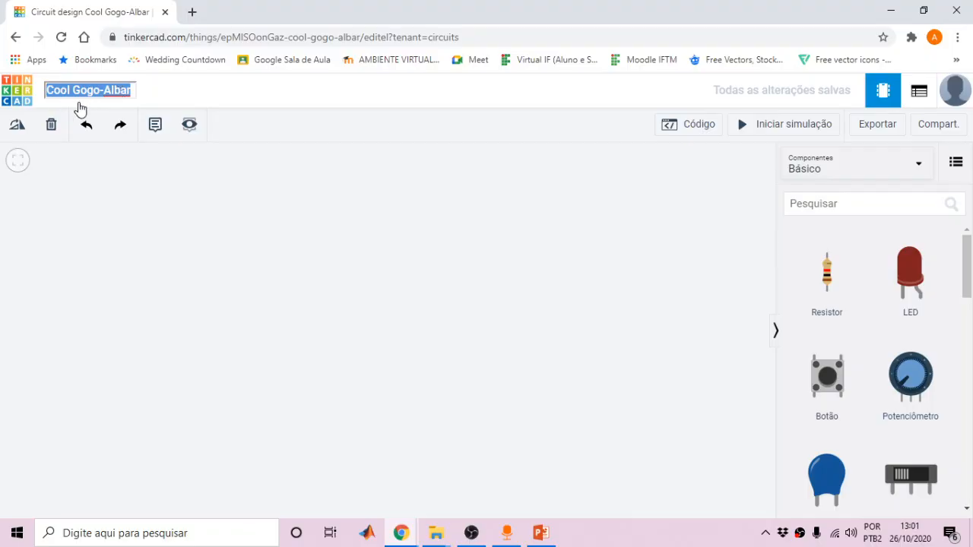
text(LAB)
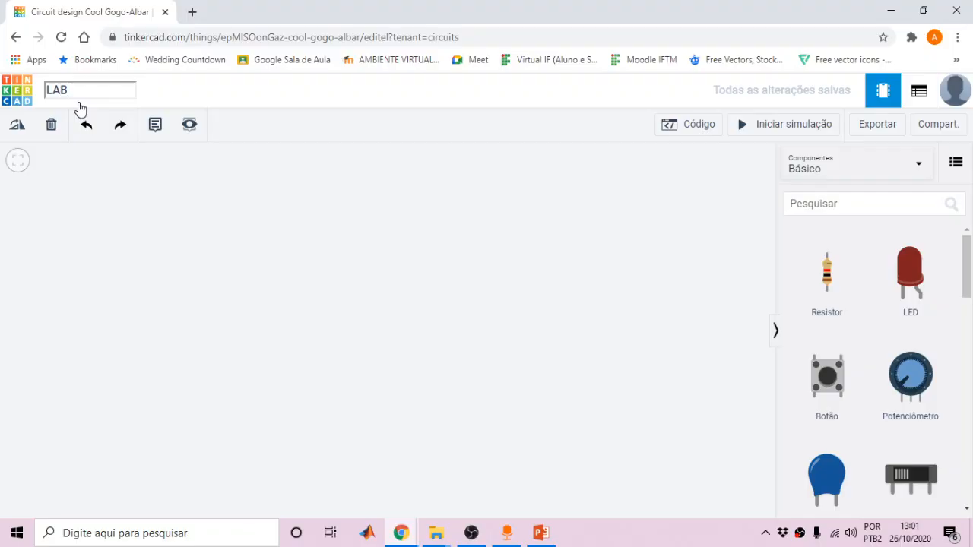
key(Return)
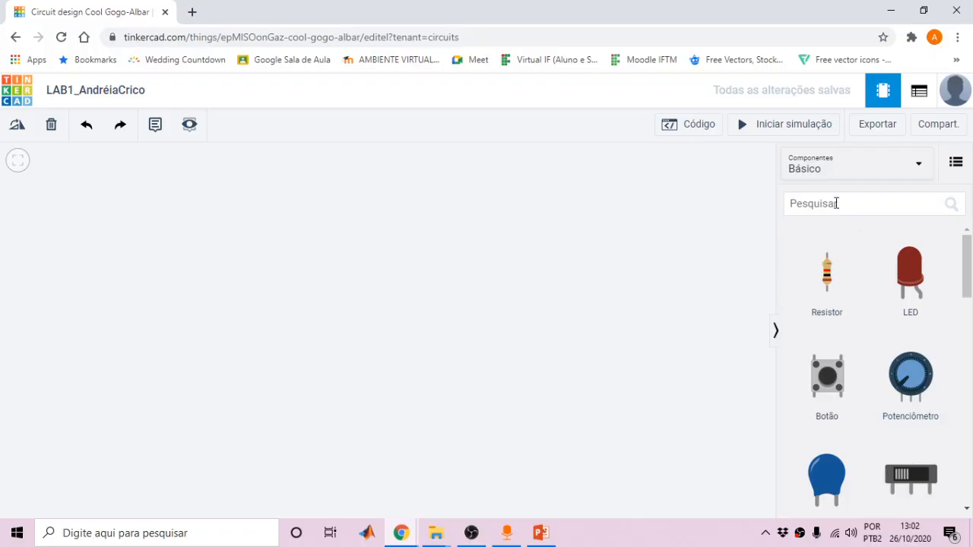
Search components for 'placa de ensaio' and drop a full-size breadboard onto the canvas
click(854, 204)
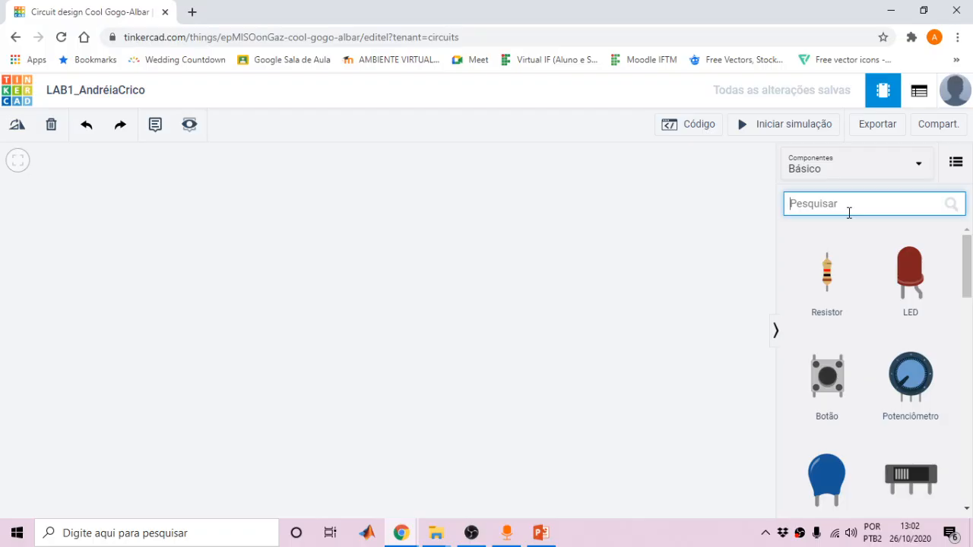
text(pla)
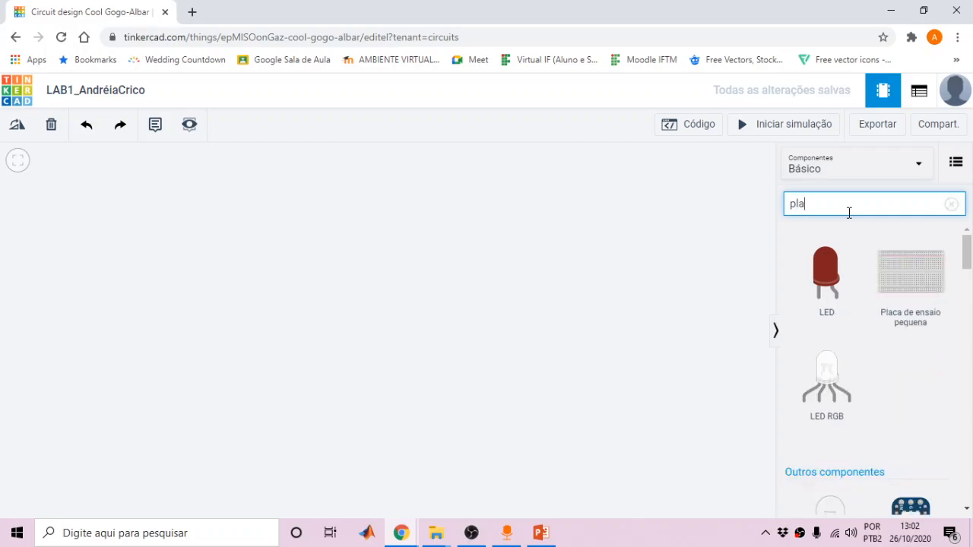
text(ca de ensaio)
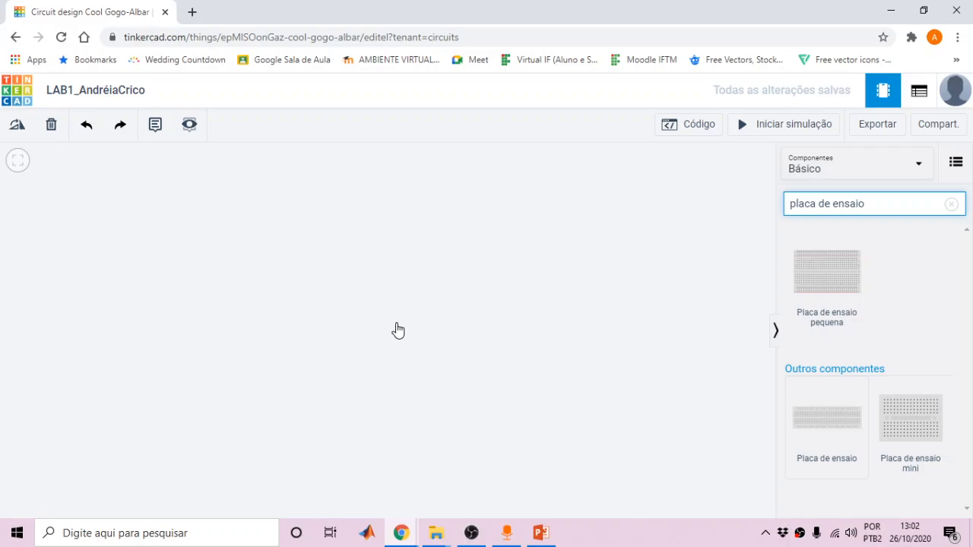
click(365, 350)
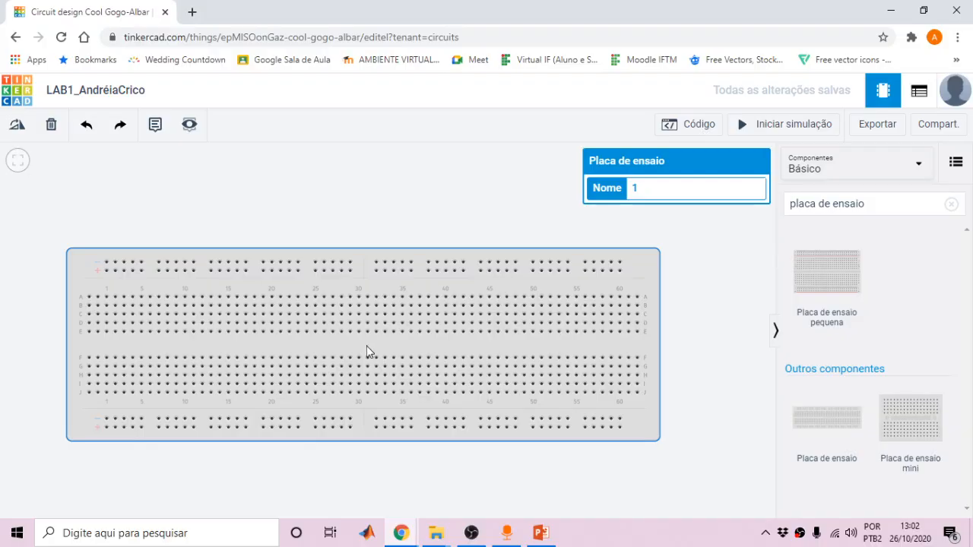
Move the breadboard slightly right and down on the canvas
drag(367, 345, 409, 382)
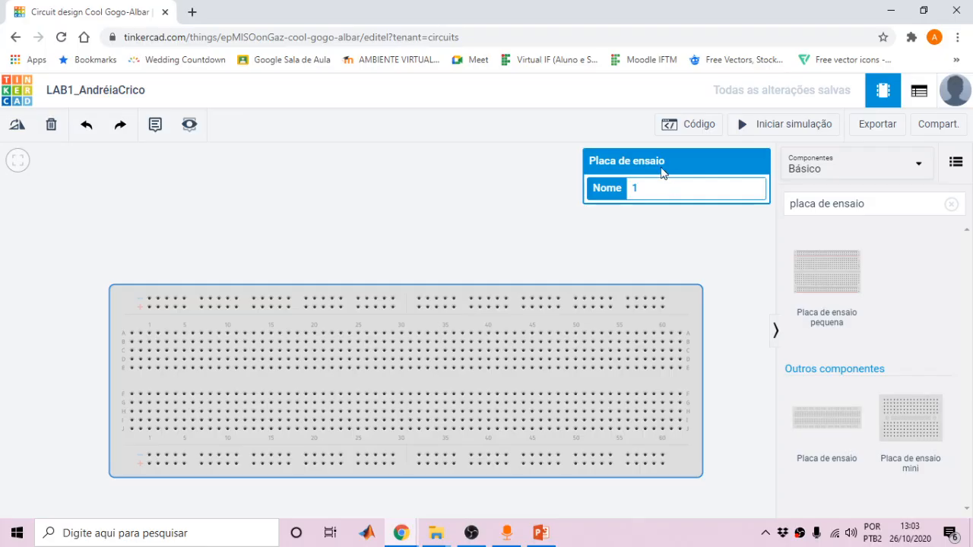
double_click(629, 191)
double_click(640, 193)
click(616, 239)
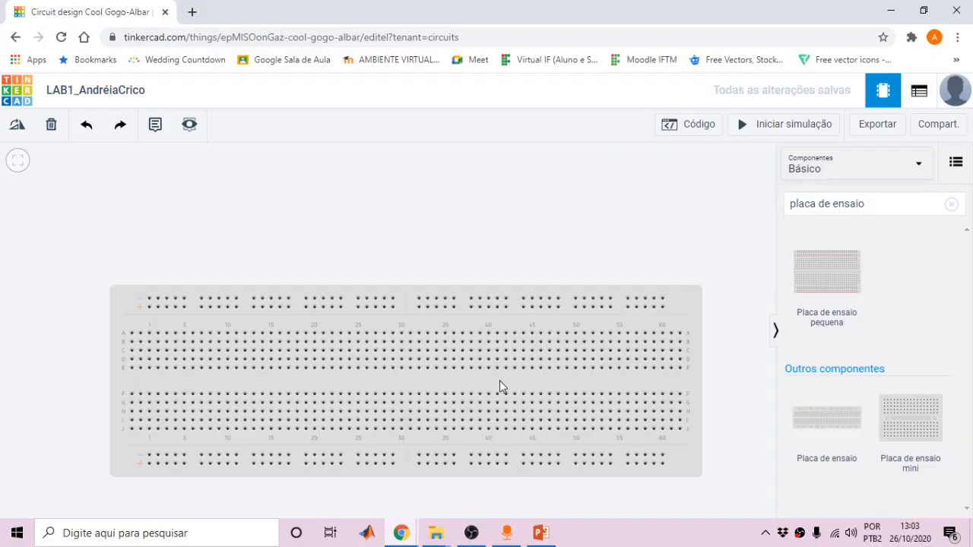
Rotate the breadboard through four turns with Ctrl+R, leaving it horizontal
click(500, 386)
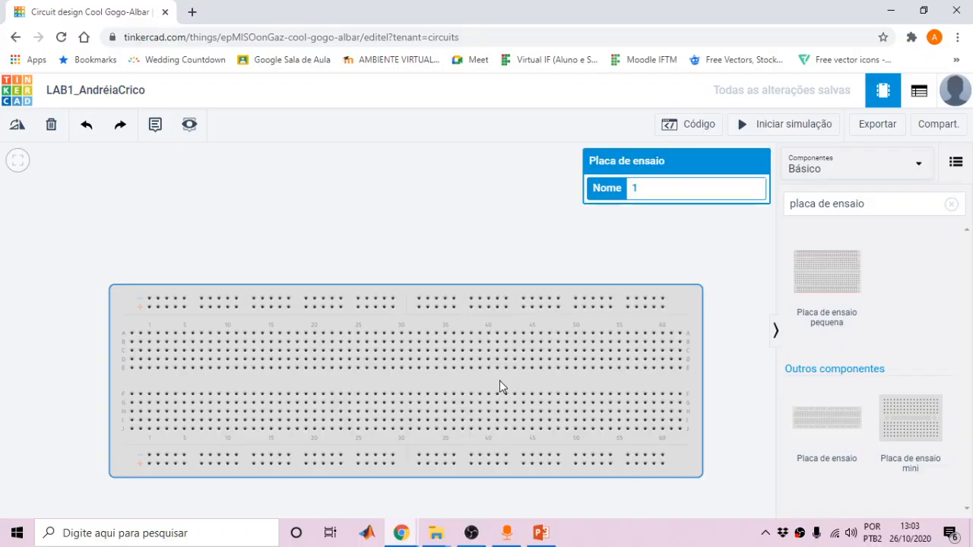
key(ctrl+r)
key(ctrl+r)
key(ctrl+r)
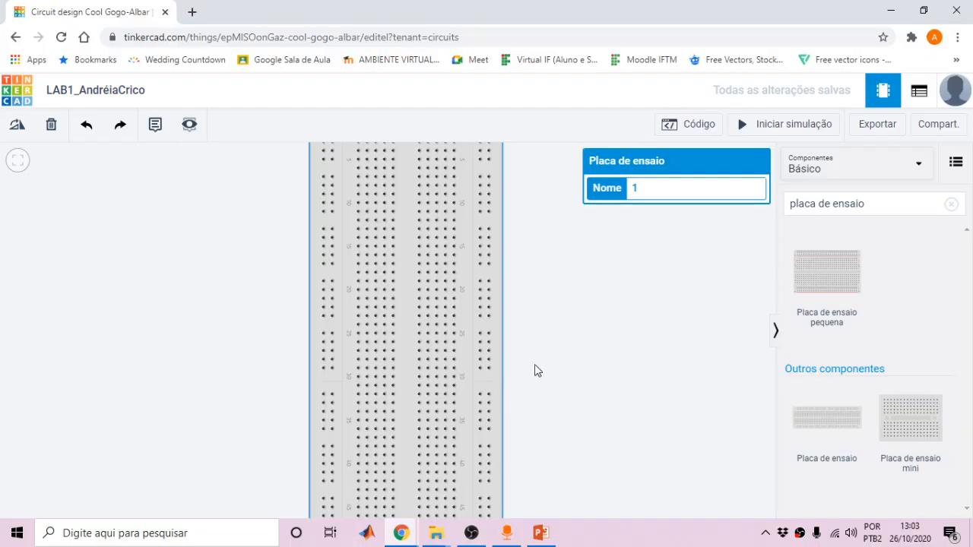
key(ctrl+r)
key(ctrl+r)
key(ctrl+r)
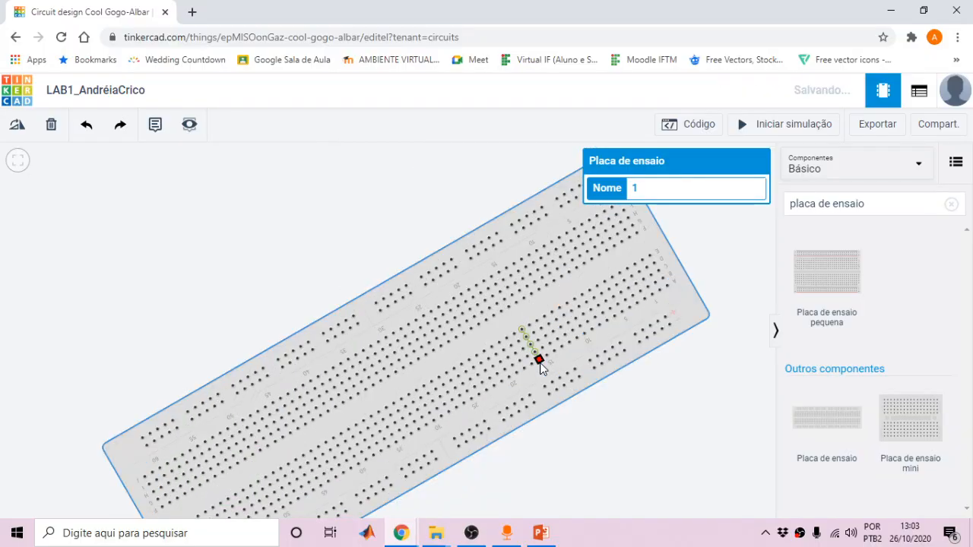
key(ctrl+r)
key(ctrl+r)
key(ctrl+r)
key(ctrl+r)
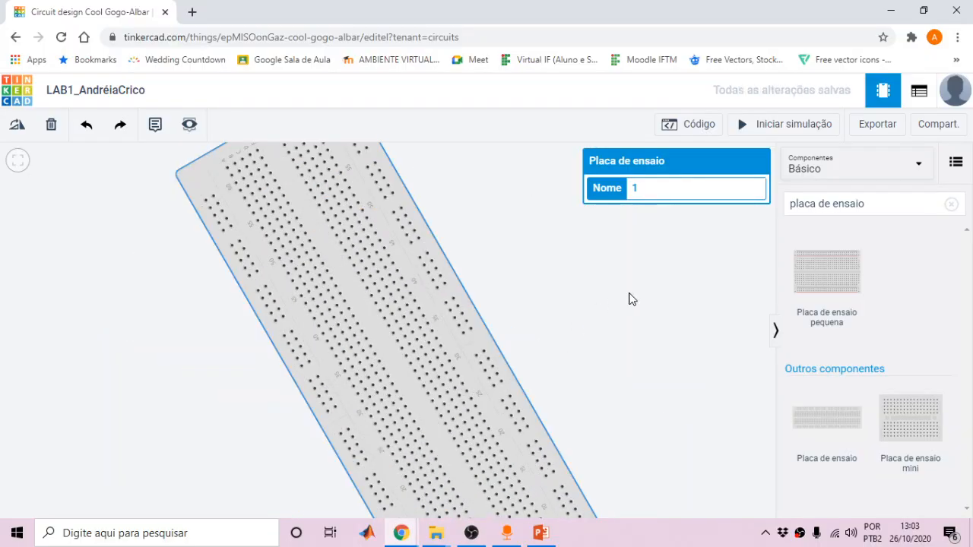
key(ctrl+r)
key(ctrl+r)
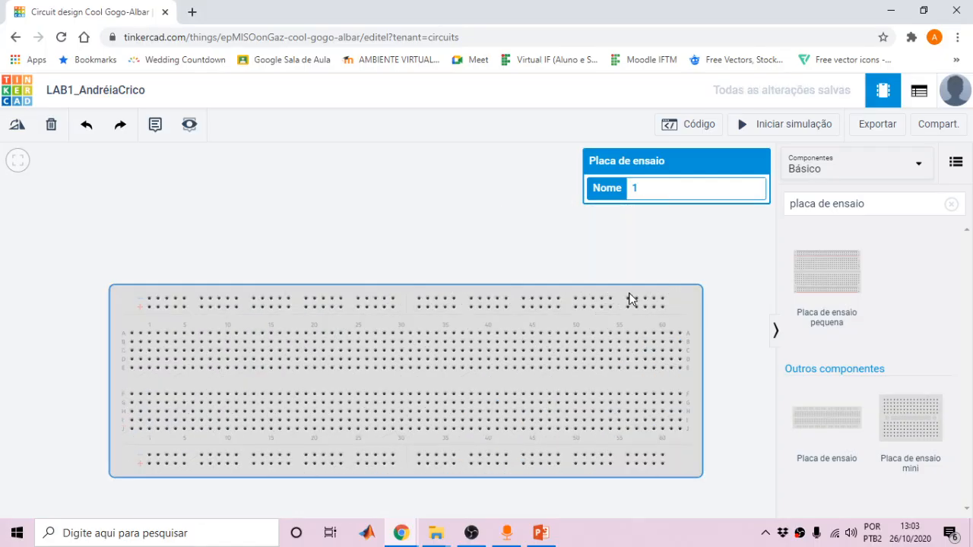
click(465, 256)
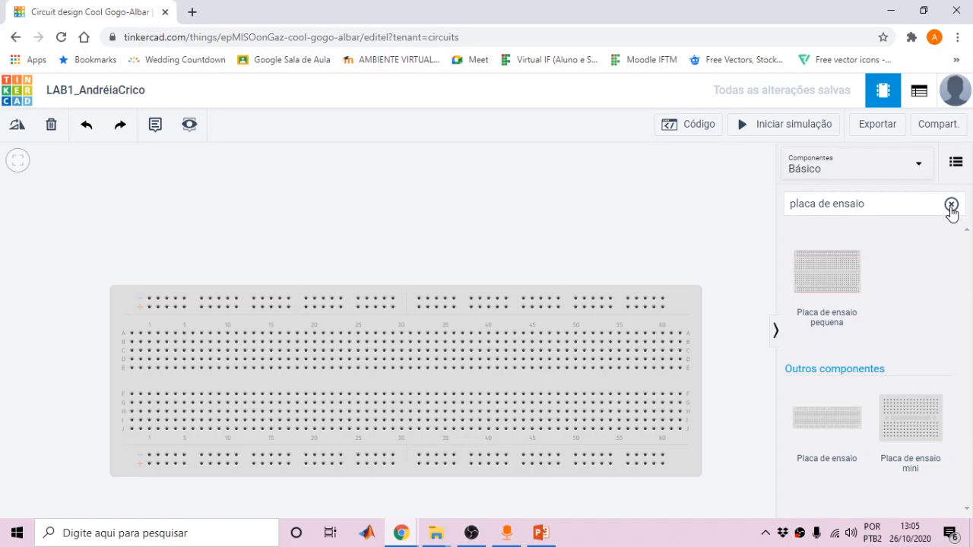
Search for 'resistor' and insert a 1 kΩ resistor vertically near column 17 of the breadboard
click(952, 207)
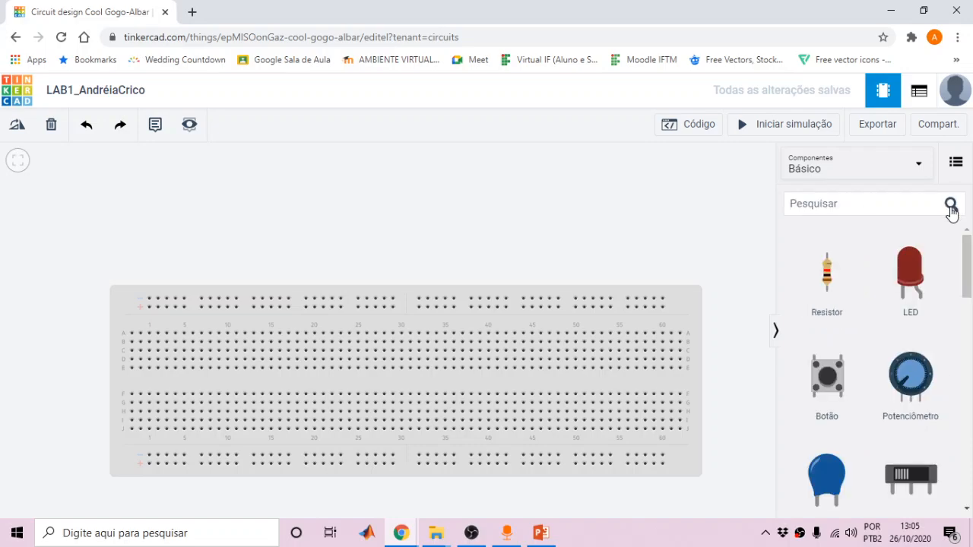
click(857, 206)
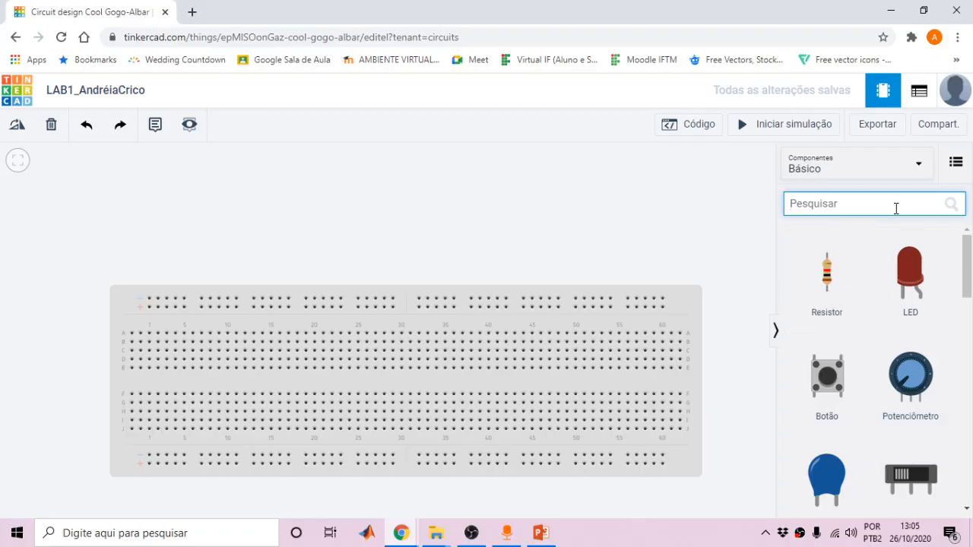
text(resi)
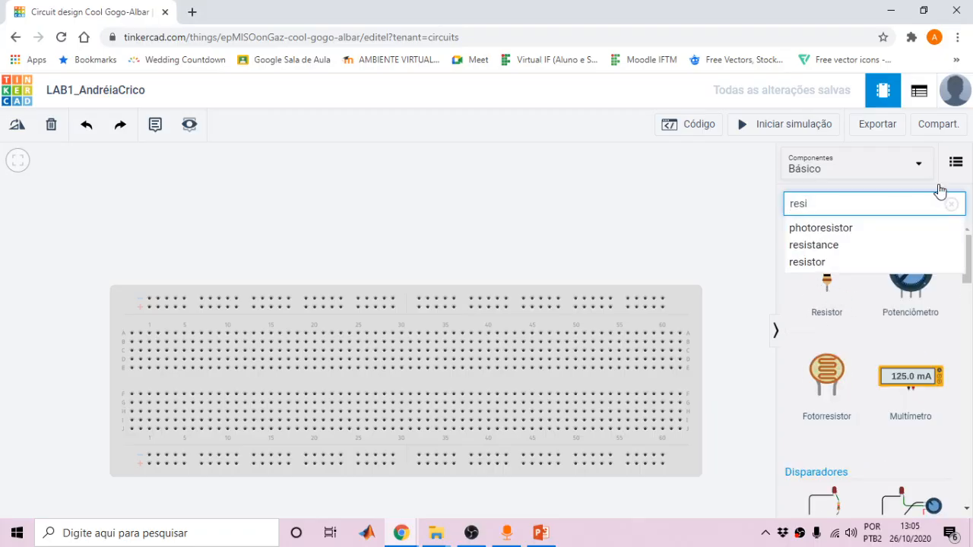
text(stor)
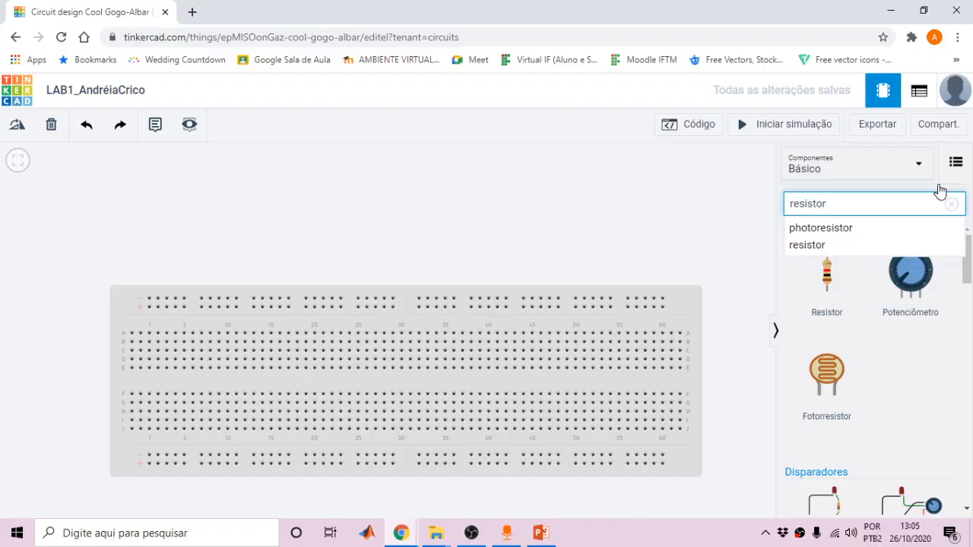
key(Return)
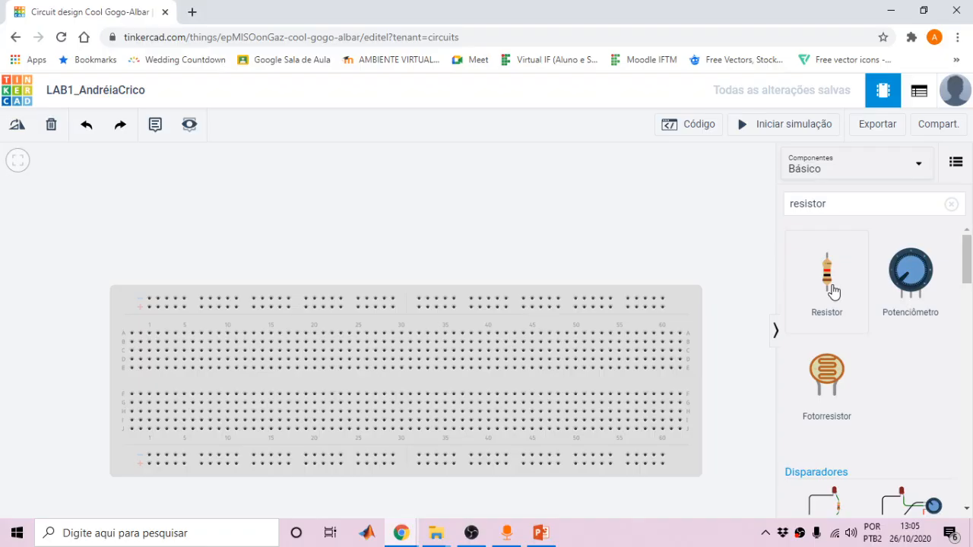
drag(833, 292, 257, 349)
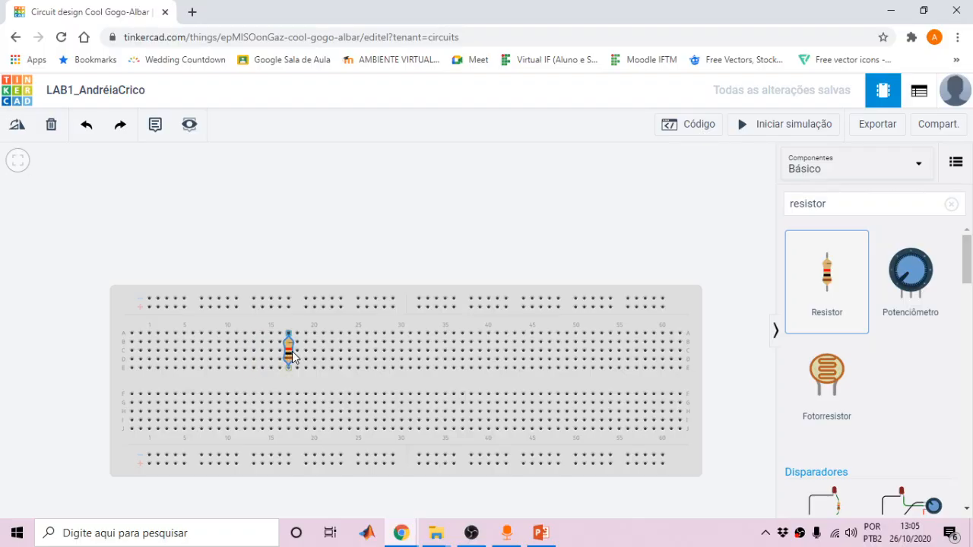
click(292, 351)
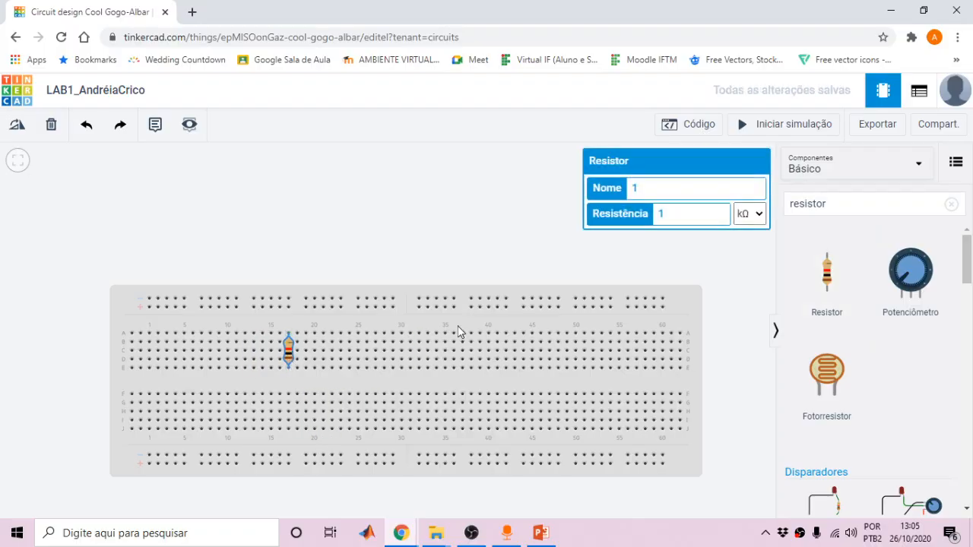
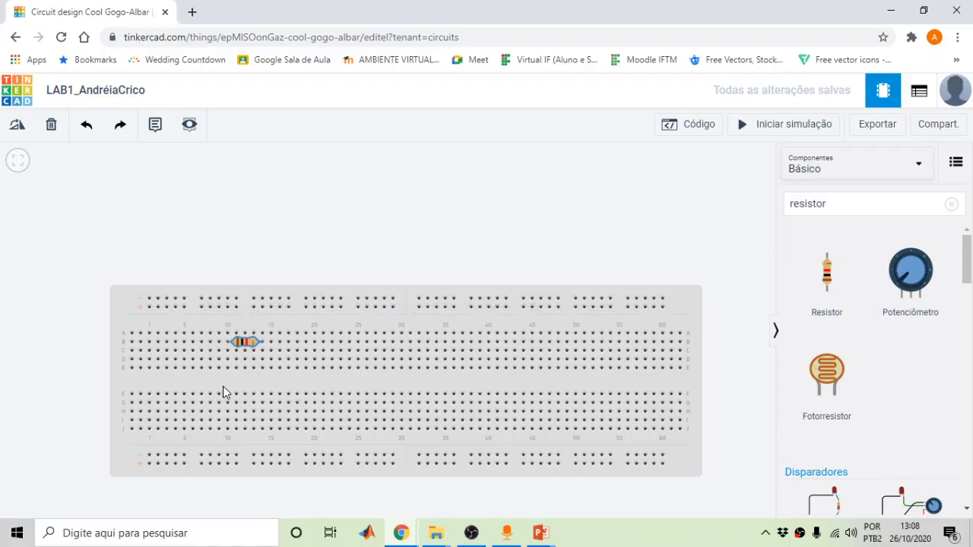
Lay the first resistor horizontally across columns 10 to 14 on the breadboard's upper half
drag(227, 345, 264, 336)
drag(263, 334, 227, 335)
drag(263, 345, 263, 336)
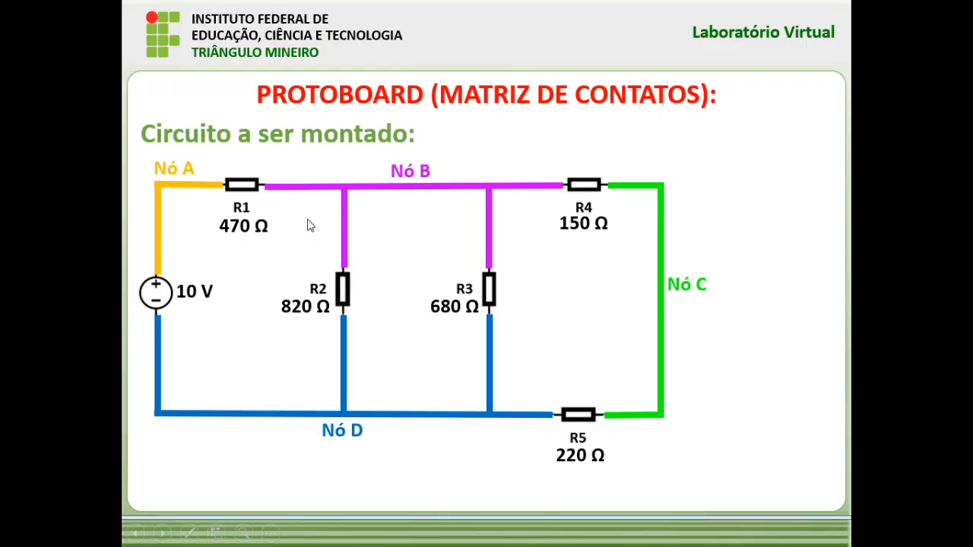
key(alt+Tab)
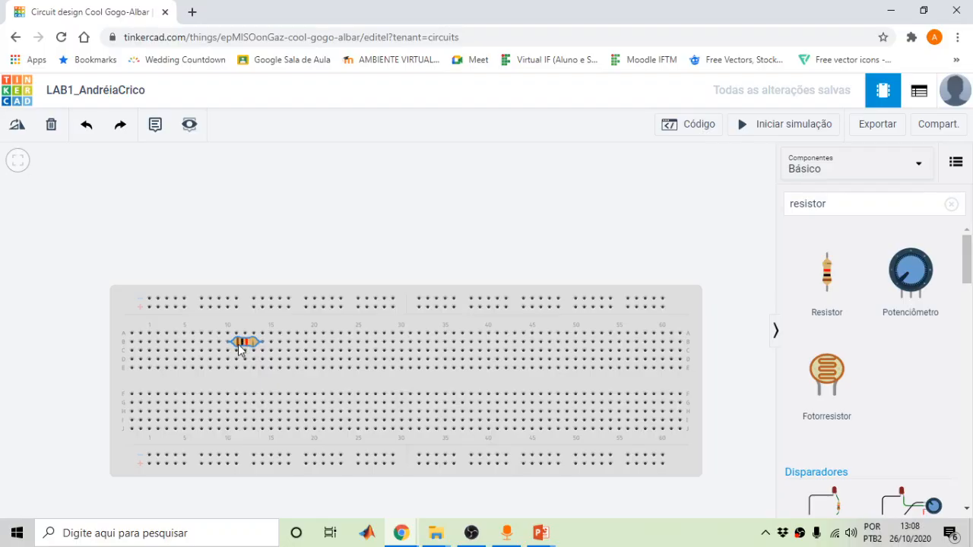
Rename the horizontal resistor R1 and set it to 470 Ω, switching the unit from kΩ
click(247, 342)
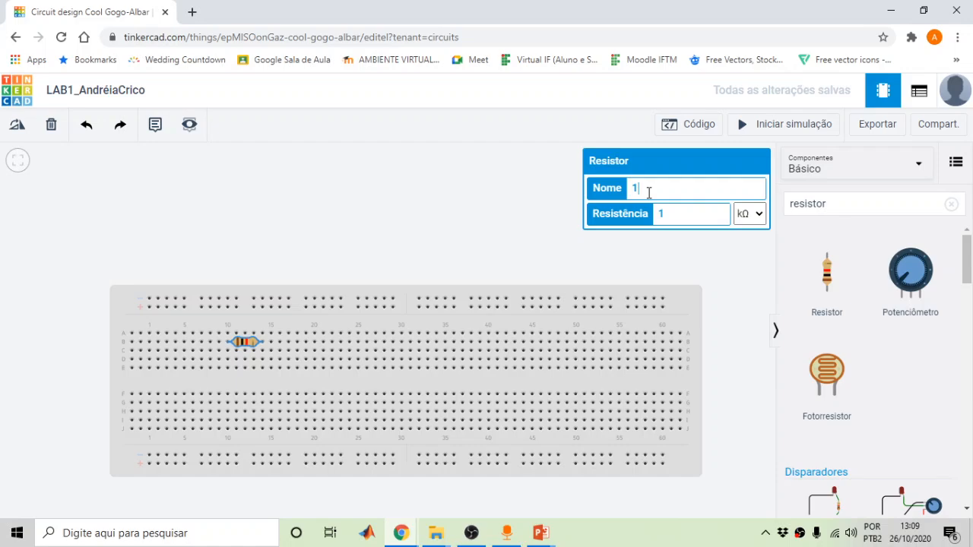
drag(648, 192, 630, 194)
text(R1)
click(687, 213)
drag(686, 213, 657, 226)
text(470)
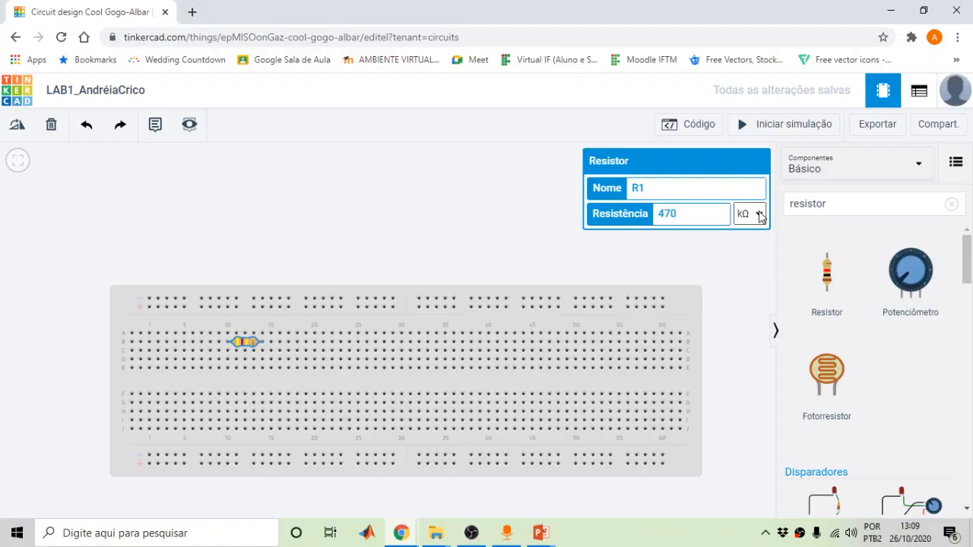
click(761, 218)
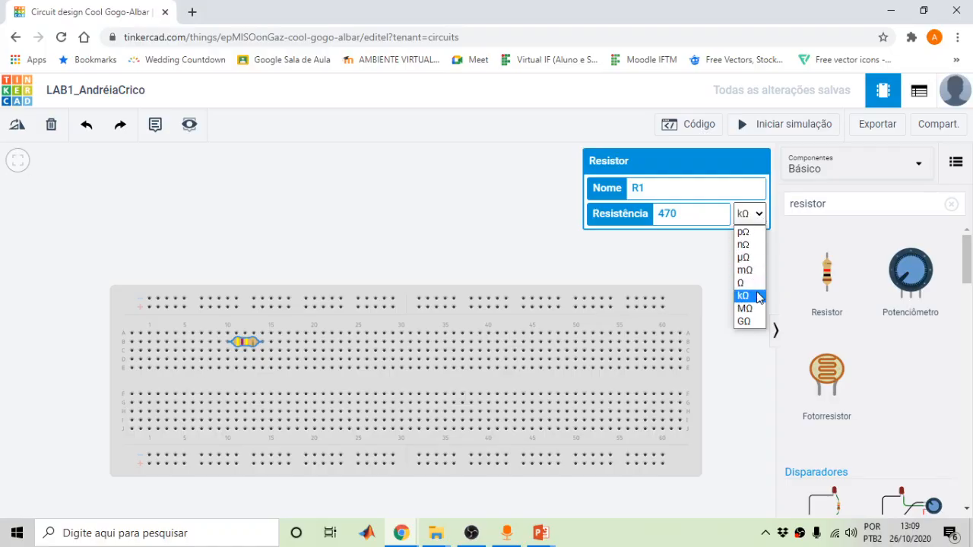
click(753, 289)
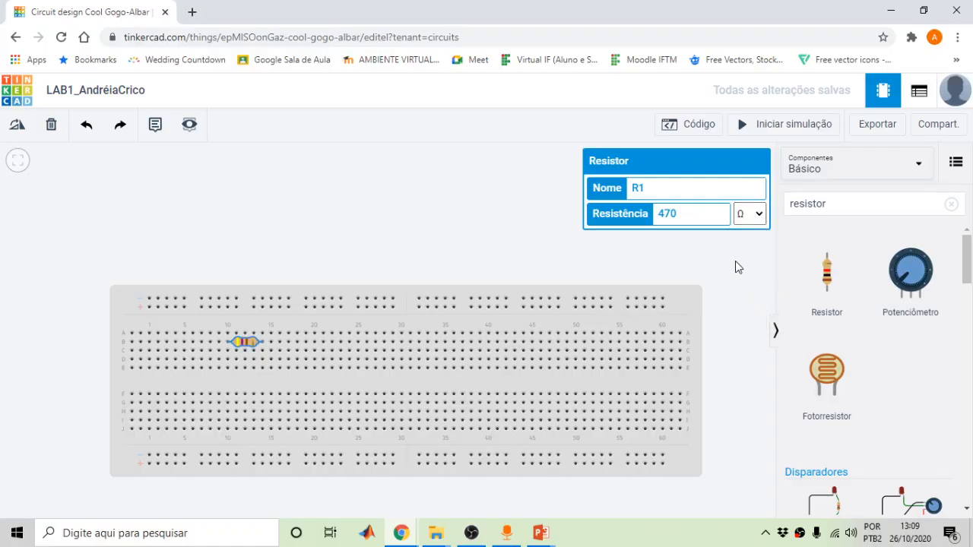
click(735, 261)
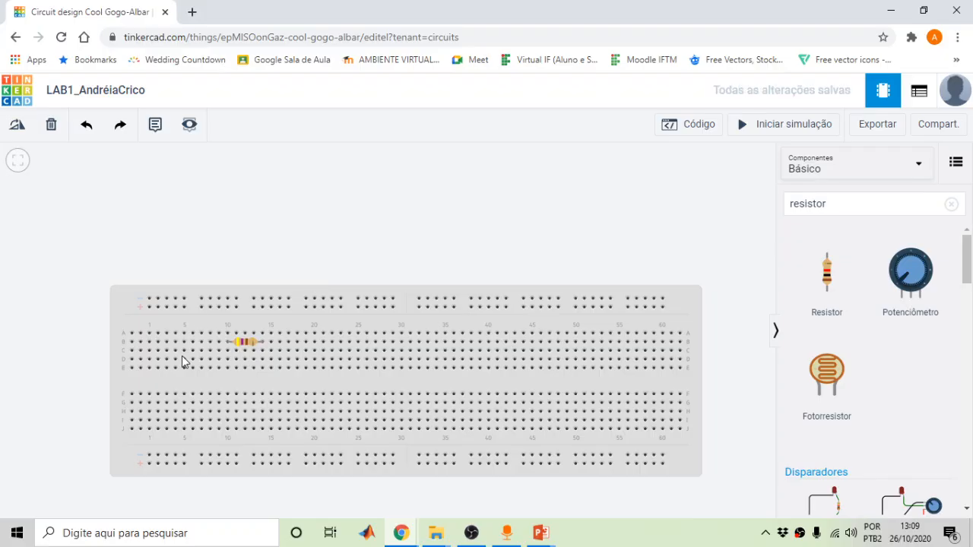
Zoom in on R1 and back out again on the breadboard
scroll(207, 357, up, 4)
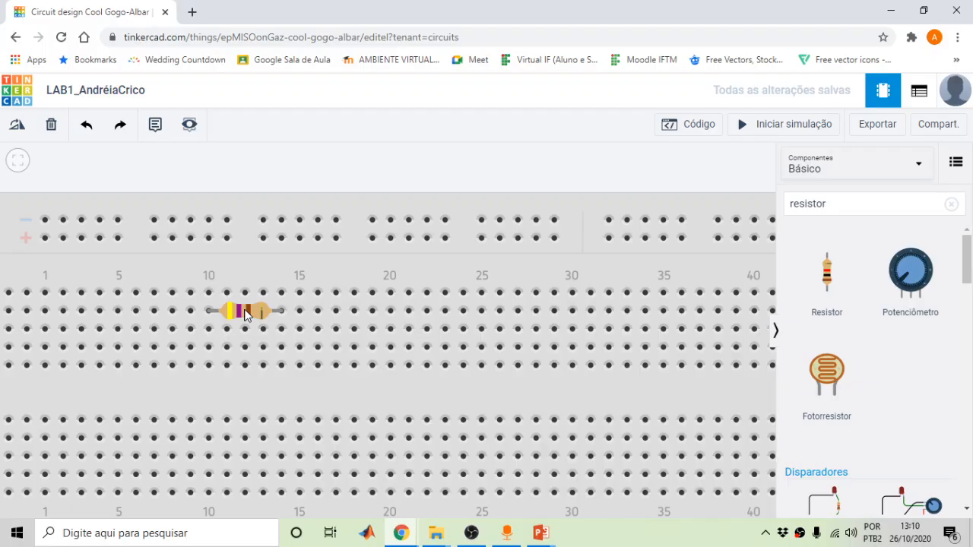
scroll(245, 316, down, 3)
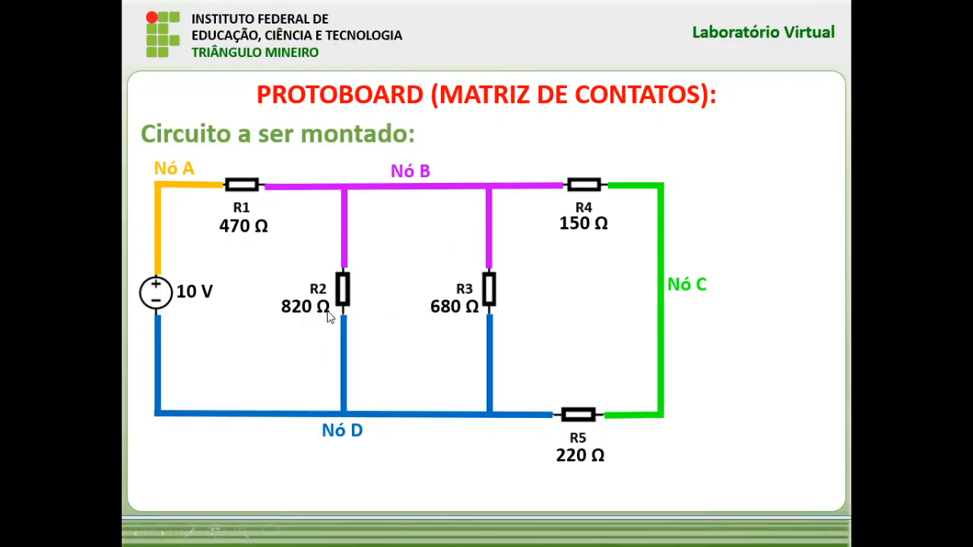
Switch from the schematic slideshow back to the Tinkercad breadboard editor
key(alt+Tab)
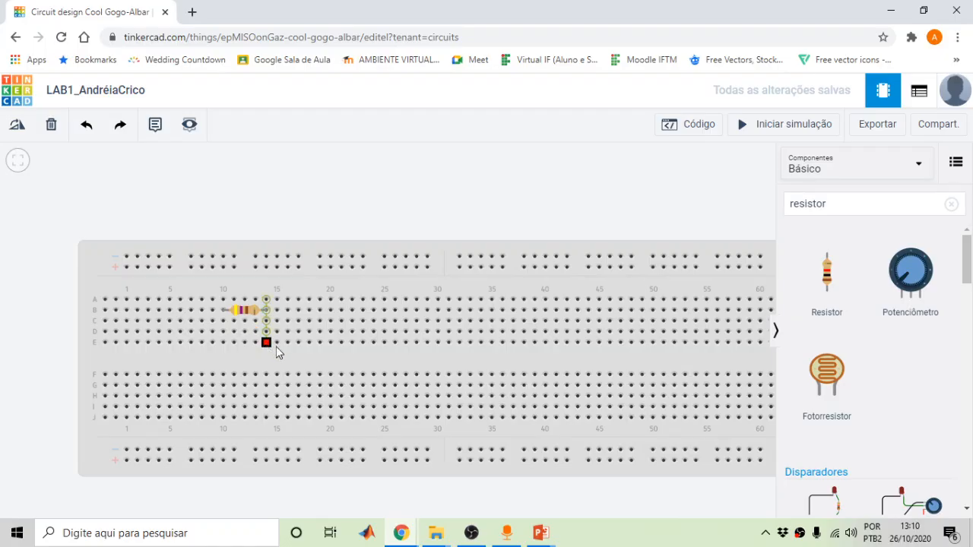
Place a second resistor vertically across the centre gap at column 14, then view the schematic
drag(827, 271, 266, 369)
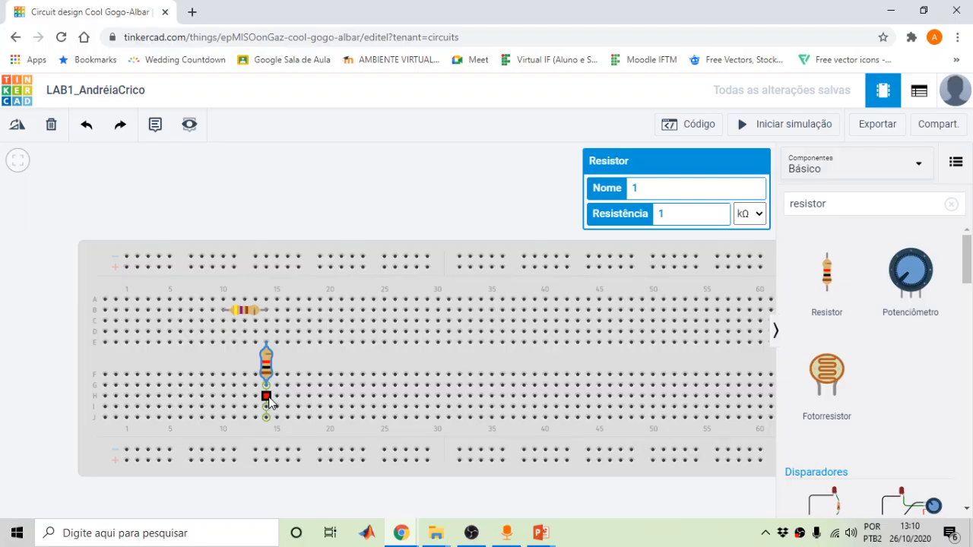
key(alt+Tab)
key(ctrl+l)
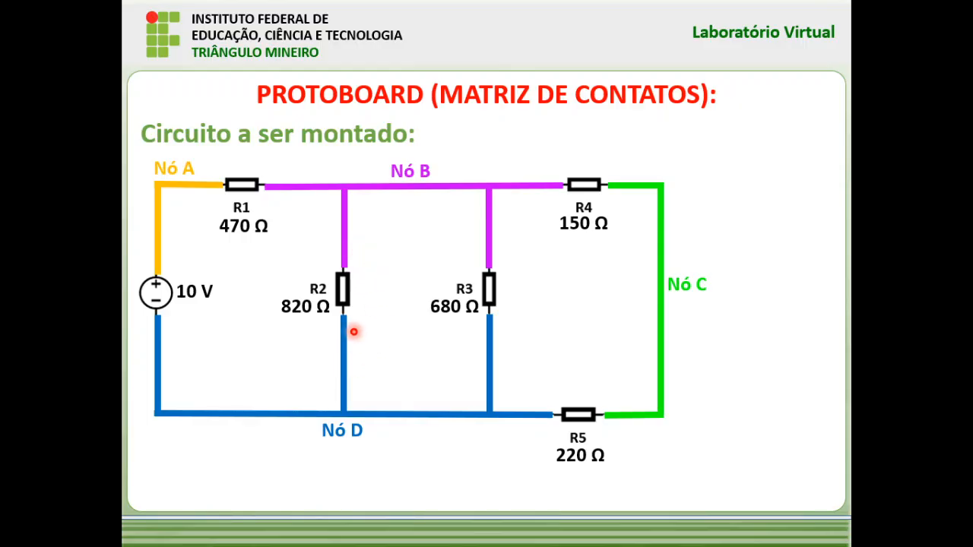
Return from the slideshow to the Tinkercad editor with the second resistor's properties open
key(alt+Tab)
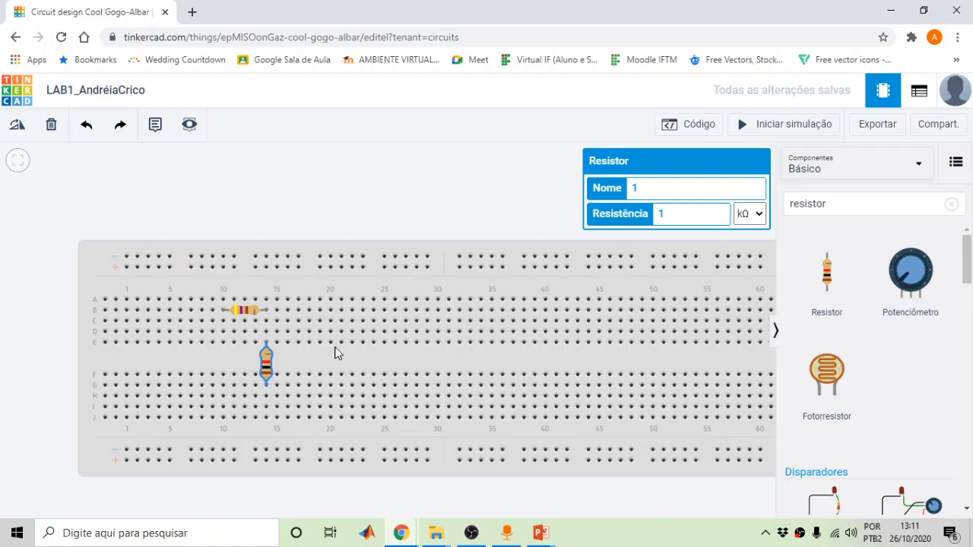
Name the column-14 resistor R2 and set it to 820 Ω, switching the unit from kΩ
click(648, 189)
drag(672, 215, 626, 227)
text(820)
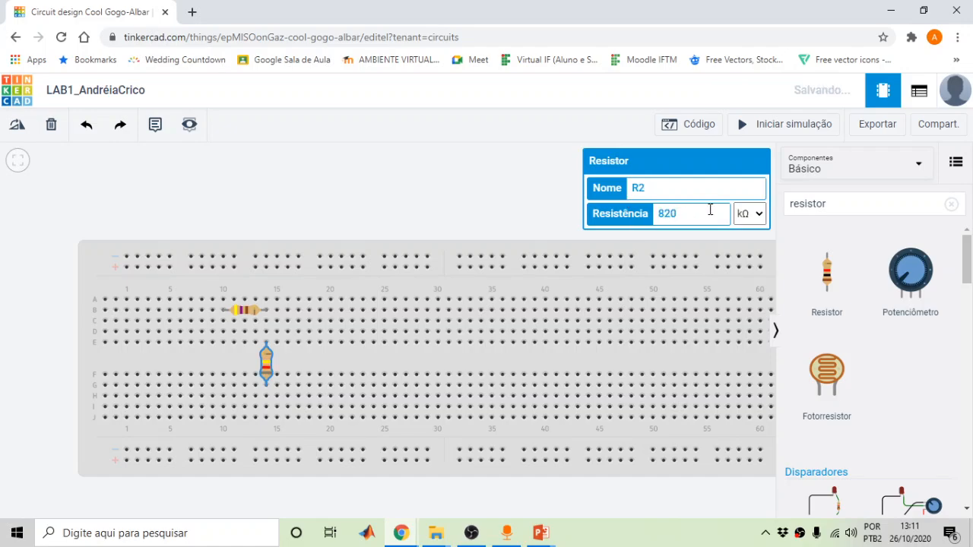
click(749, 213)
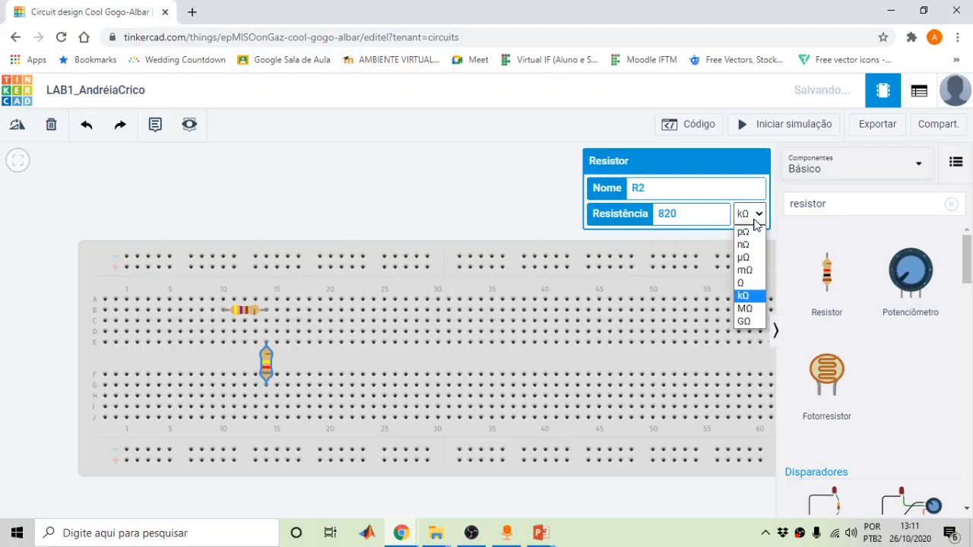
click(742, 284)
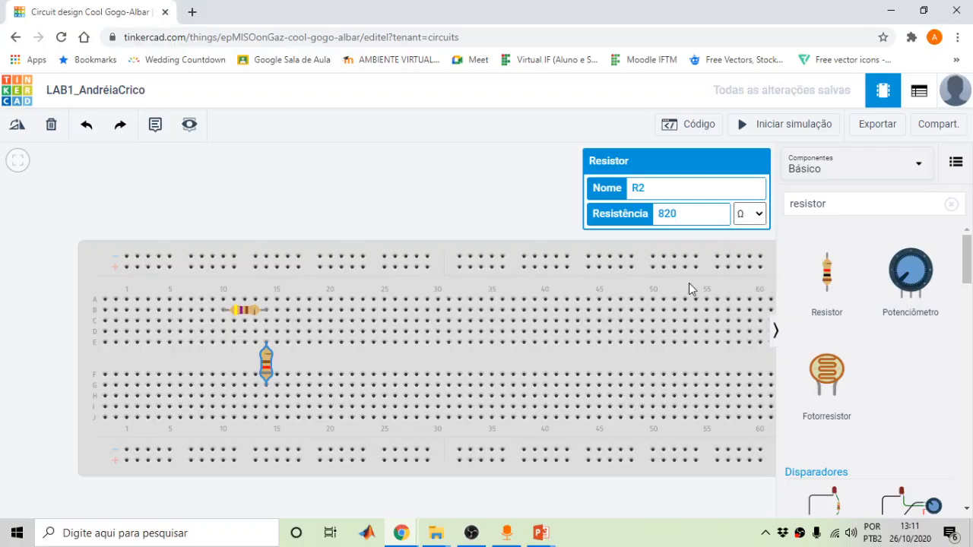
click(488, 175)
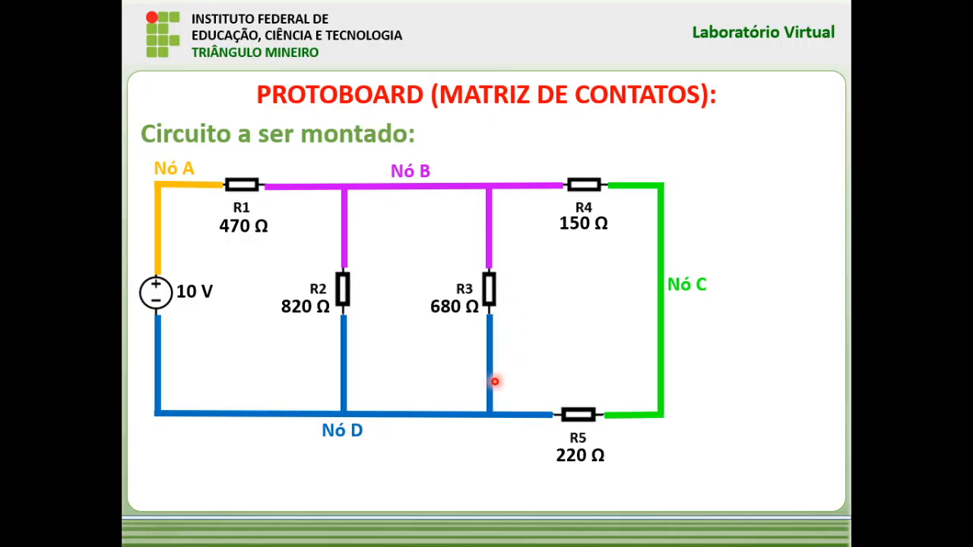
Drop a third resistor vertically across the centre gap at column 17, beside R2
key(alt+Tab)
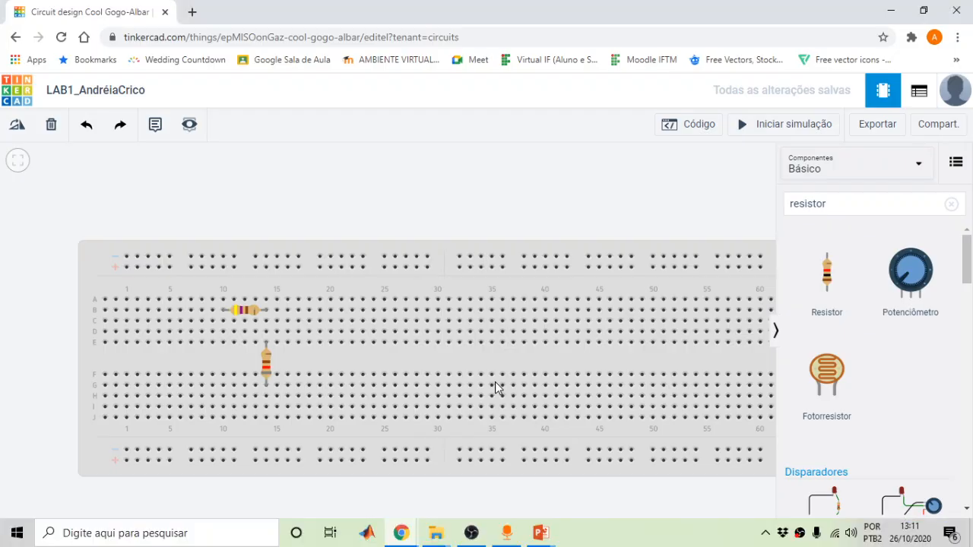
drag(827, 290, 301, 370)
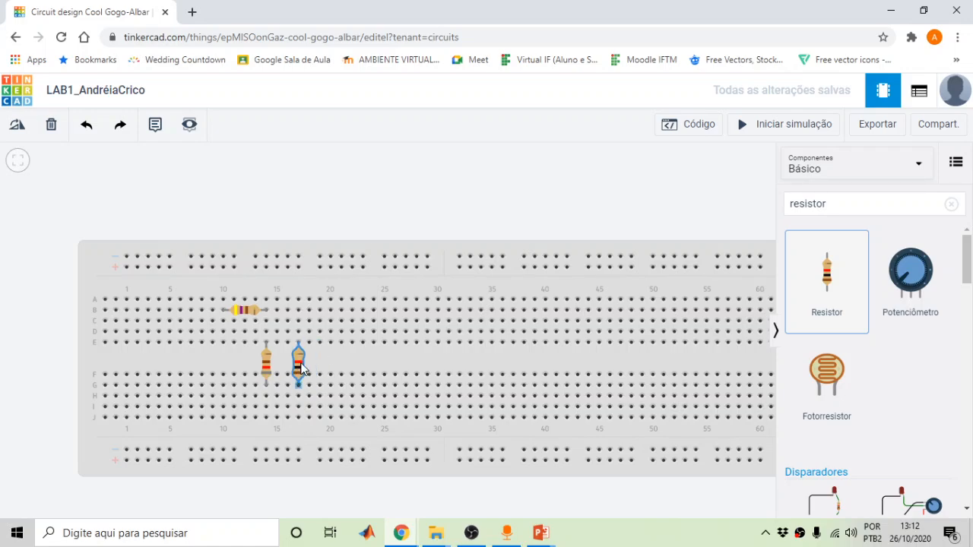
drag(301, 370, 301, 371)
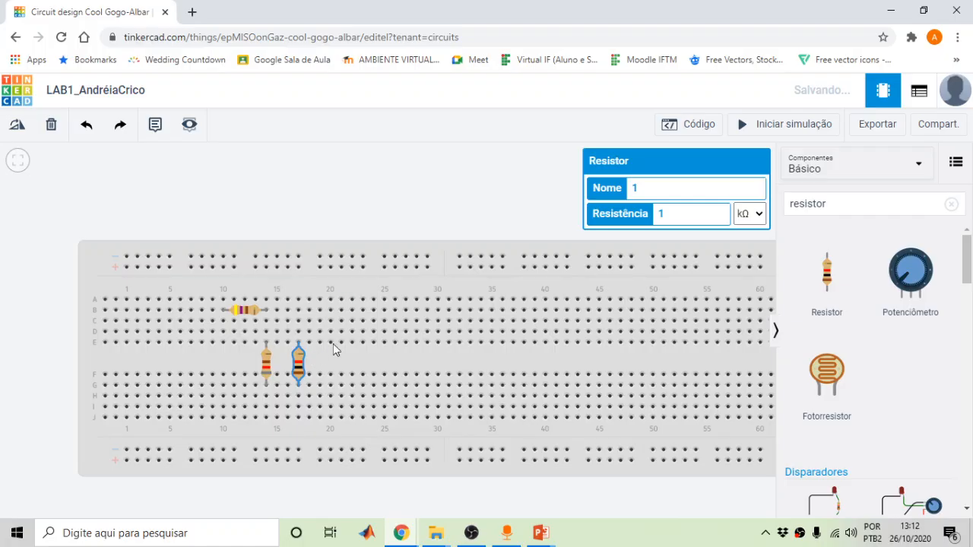
click(402, 210)
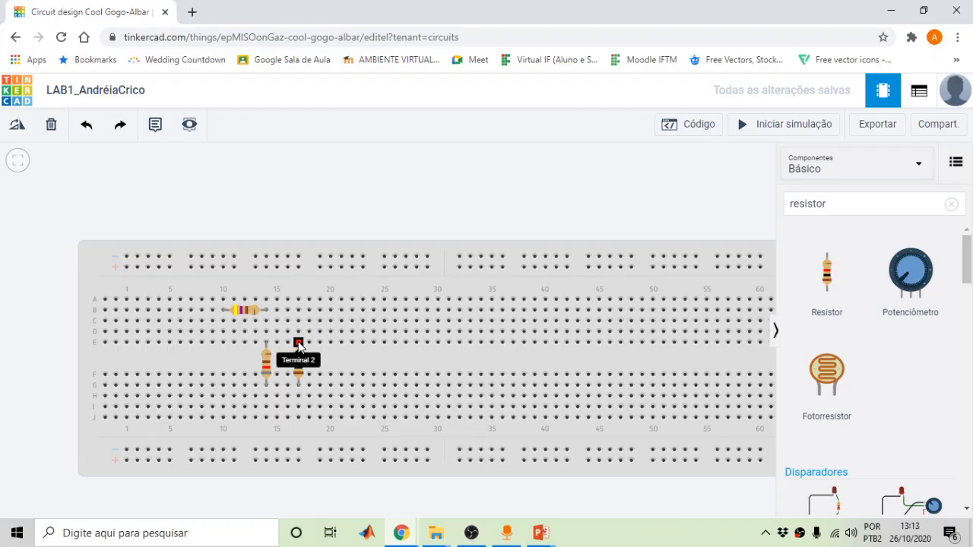
Rename the column-17 resistor R3 and set its resistance to 680 Ω instead of kΩ
click(298, 365)
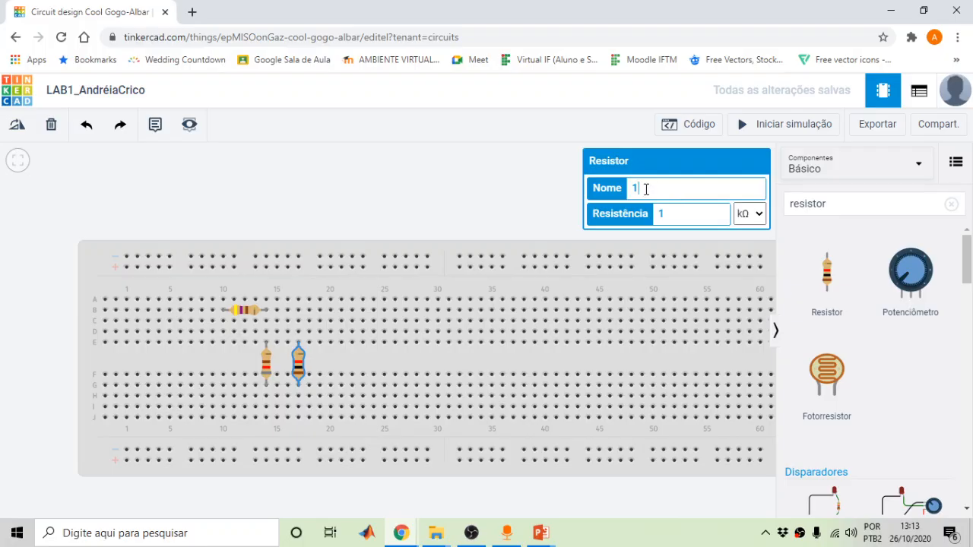
drag(645, 189, 629, 183)
text(R3)
double_click(660, 215)
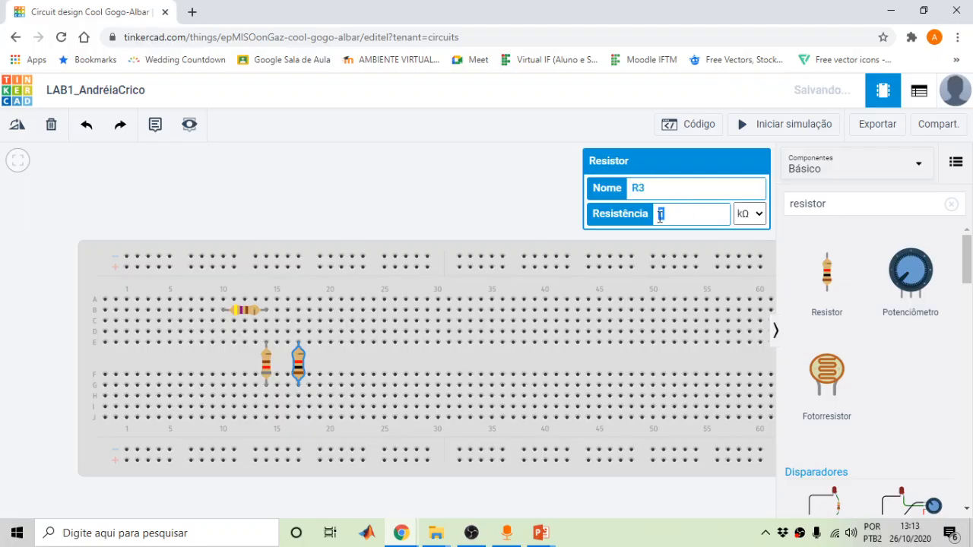
text(680)
click(748, 218)
click(742, 284)
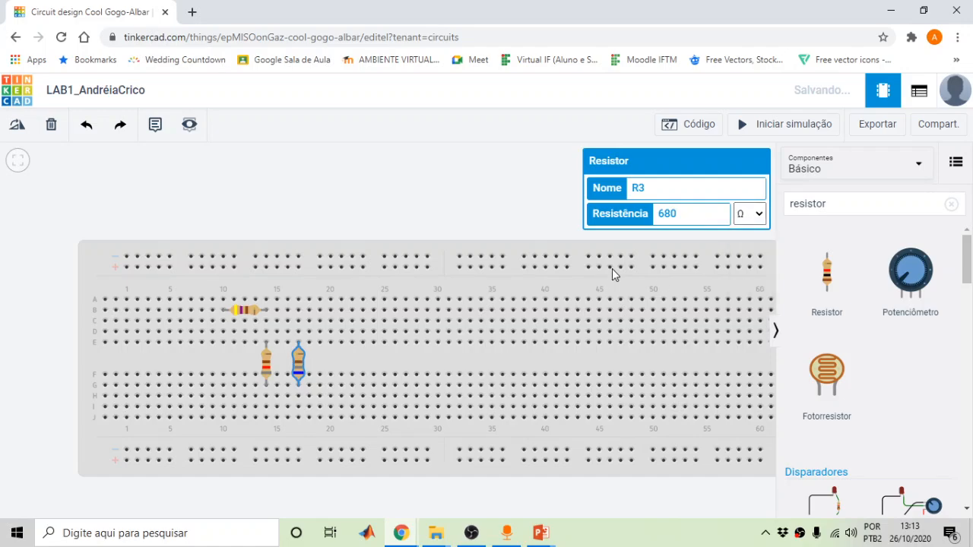
click(498, 212)
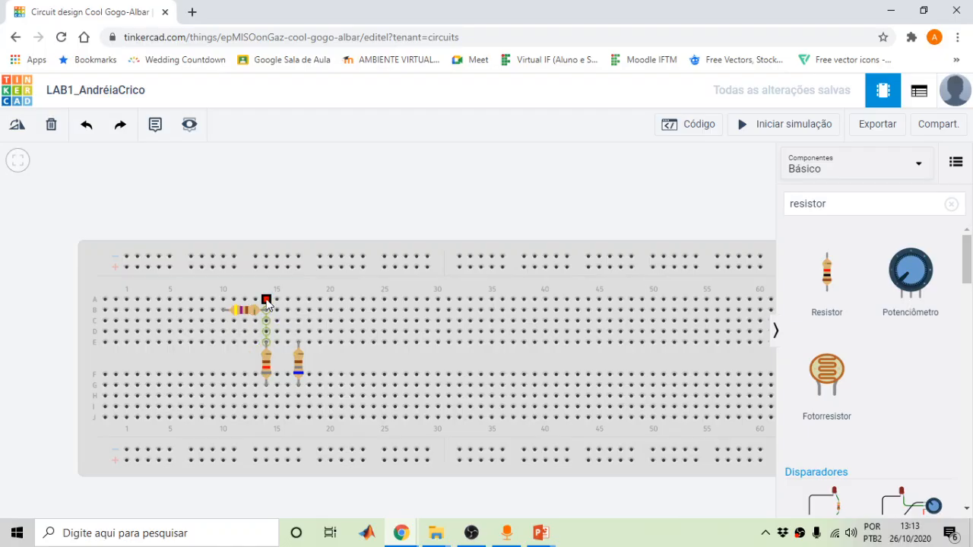
Run a green jumper wire with one bend from row A column 14 to column 17
click(265, 301)
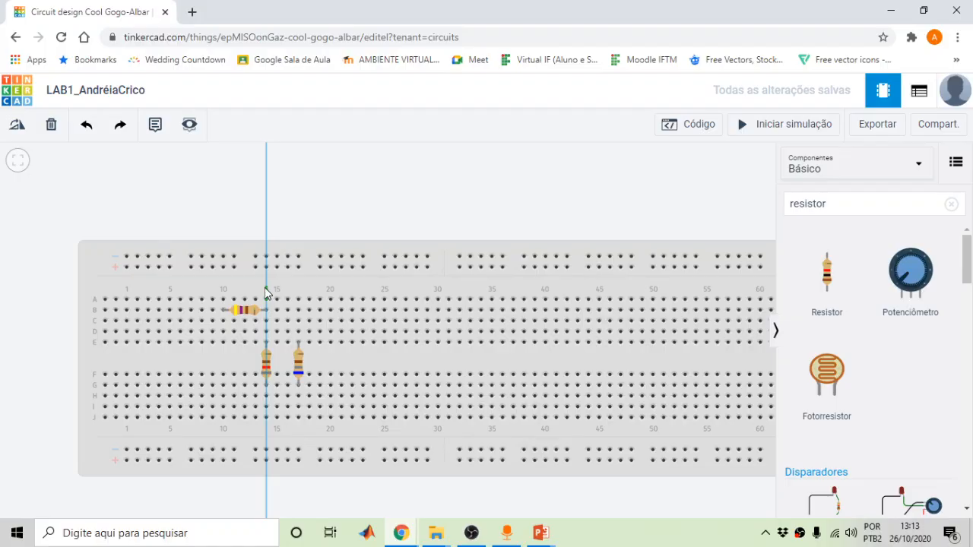
click(265, 281)
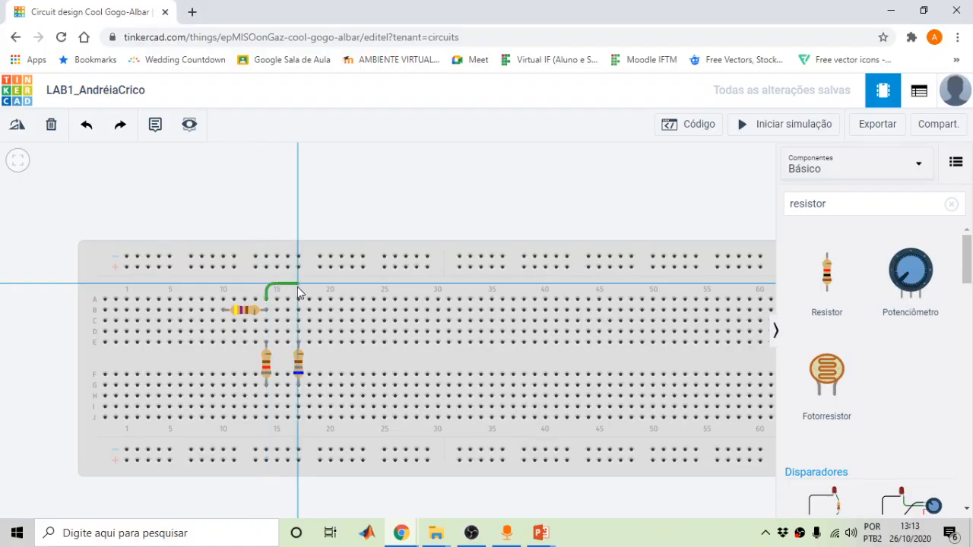
click(298, 298)
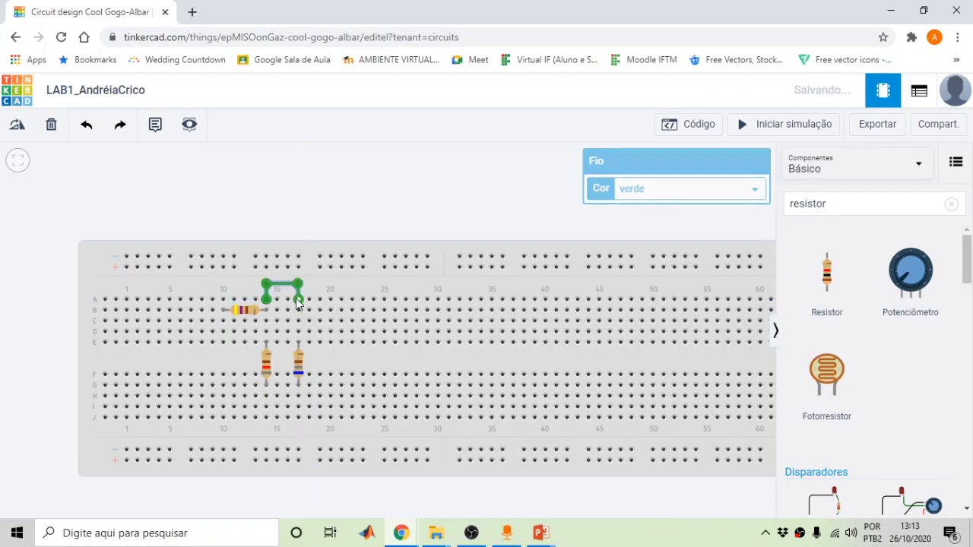
click(358, 204)
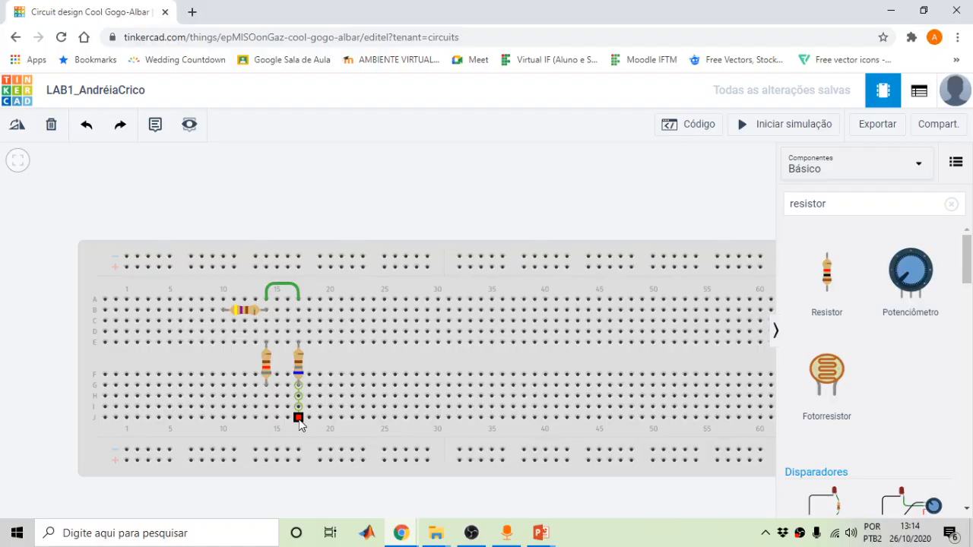
Route a green jumper from J17 under the board to J14, then return to the schematic slide
click(298, 418)
click(296, 428)
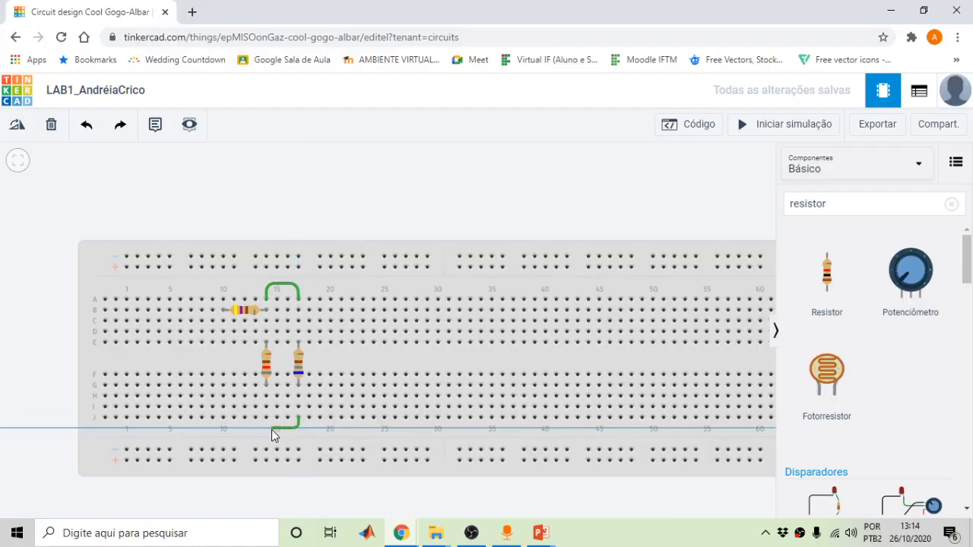
click(271, 430)
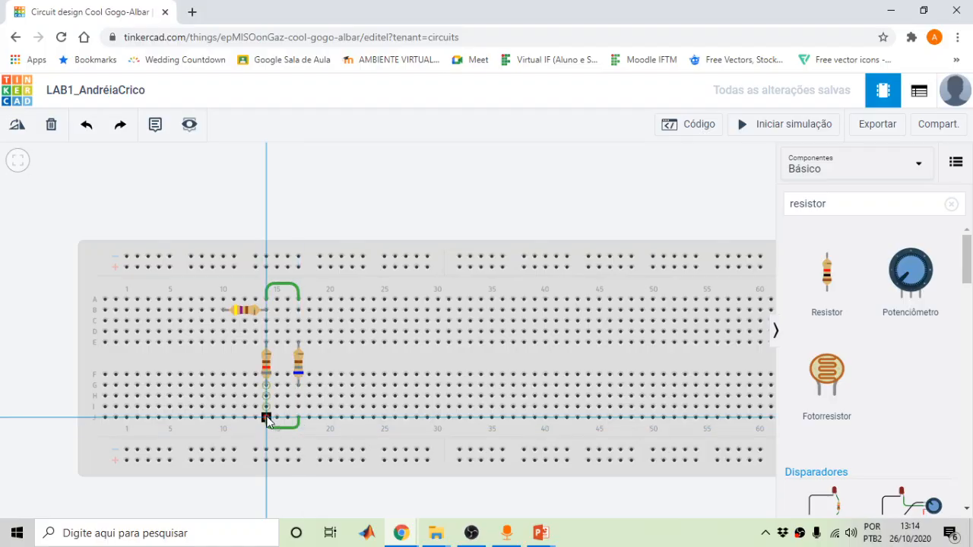
click(267, 420)
click(407, 193)
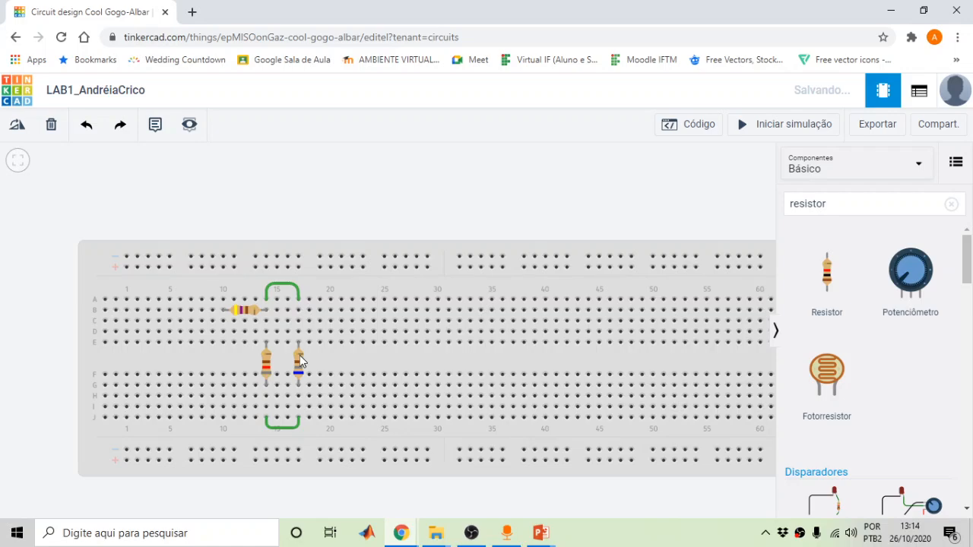
key(alt+Tab)
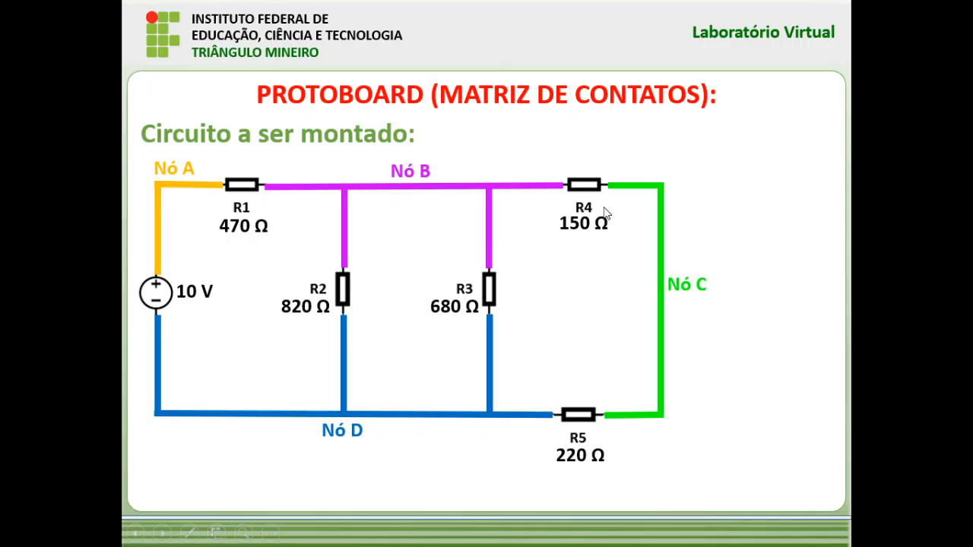
key(ctrl+l)
ctrl+click(547, 187)
Place a new resistor on the breadboard in row B beside the upper jumper
key(alt+Tab)
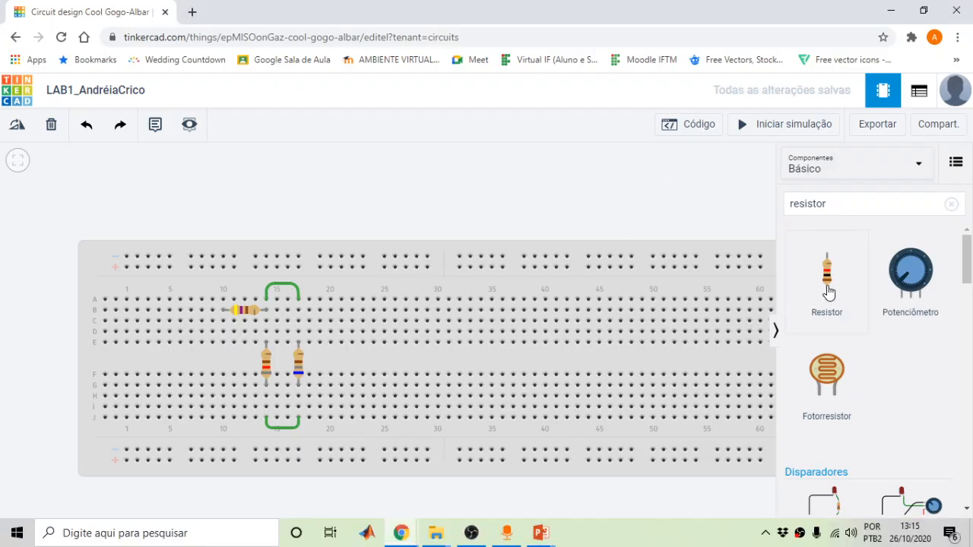
drag(826, 297, 393, 348)
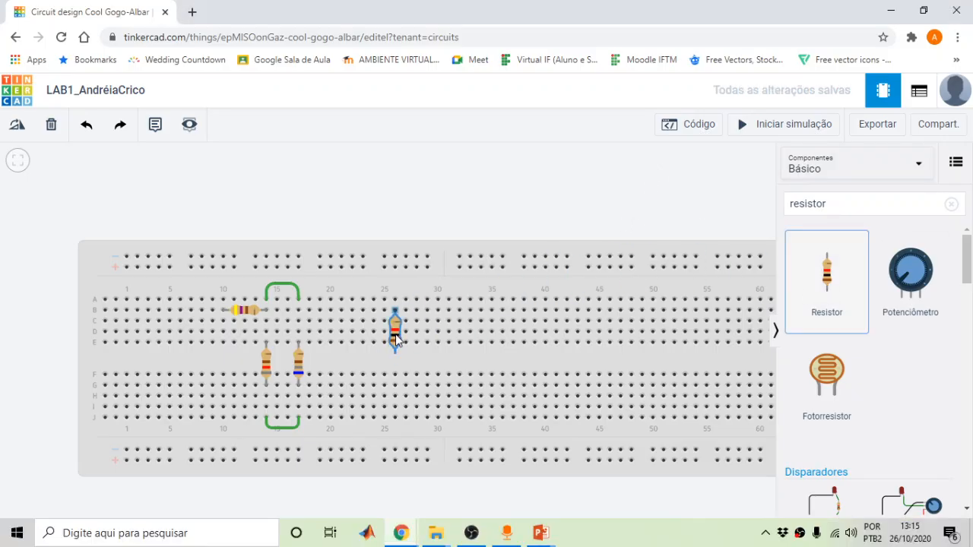
drag(395, 334, 319, 308)
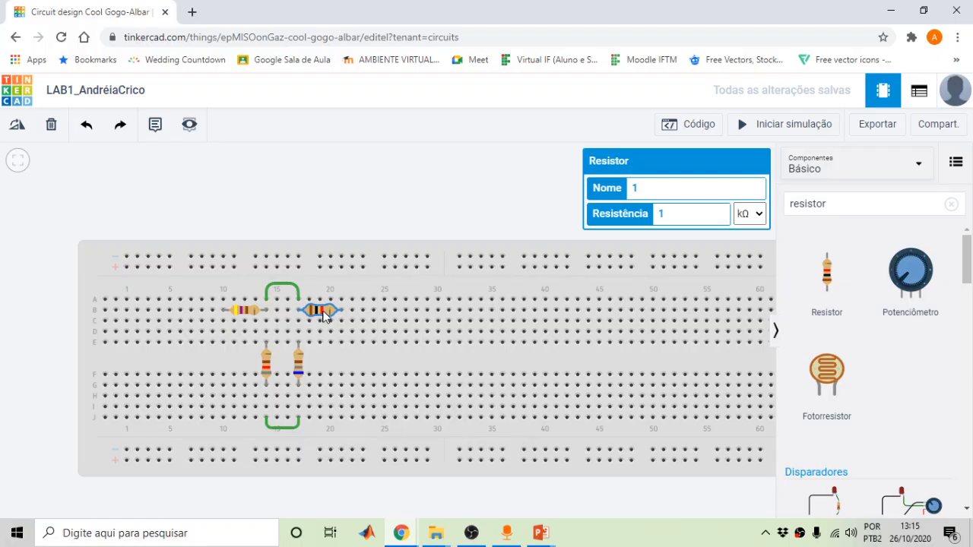
Name the new resistor R4 and set its resistance to 150 Ω
double_click(645, 191)
text(R4)
click(679, 214)
text(50)
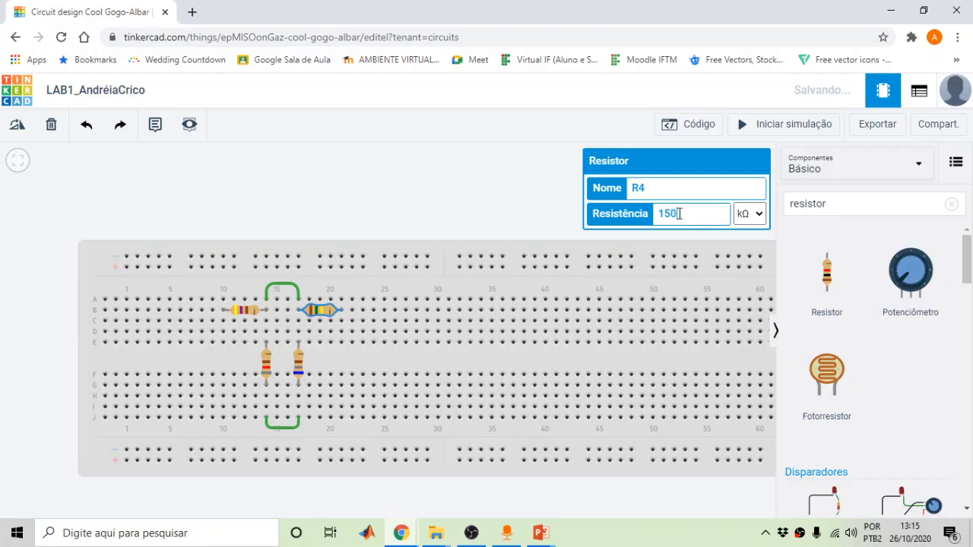
click(747, 216)
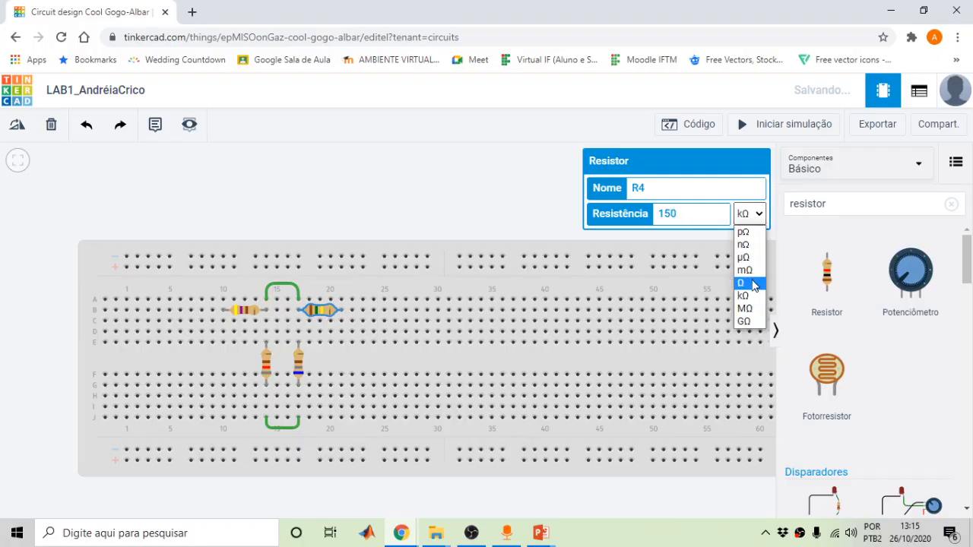
click(749, 283)
click(479, 172)
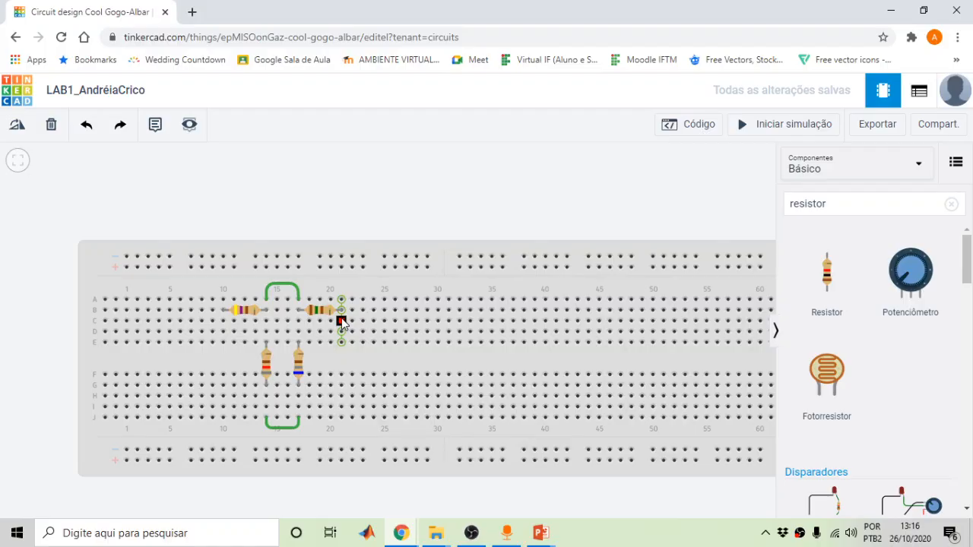
key(alt+Tab)
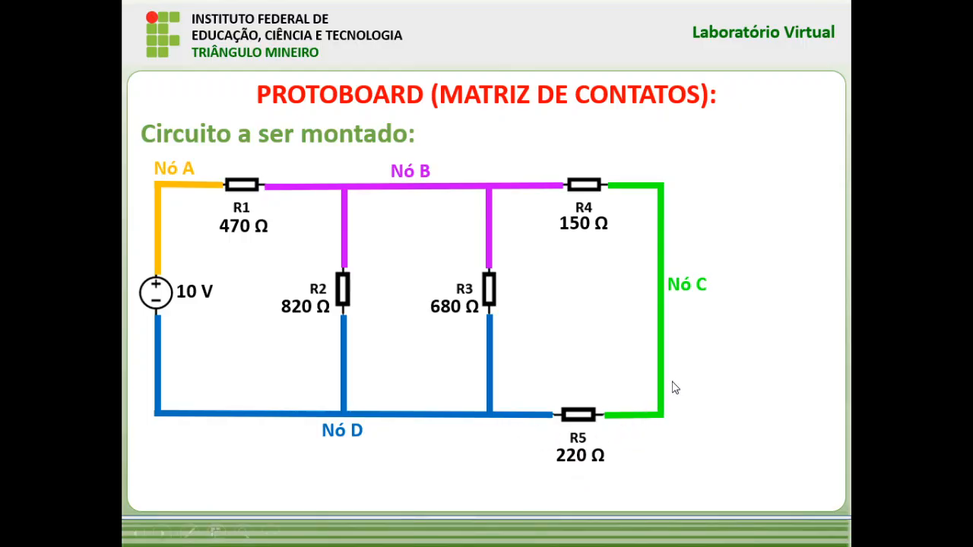
key(alt+Tab)
drag(348, 318, 340, 346)
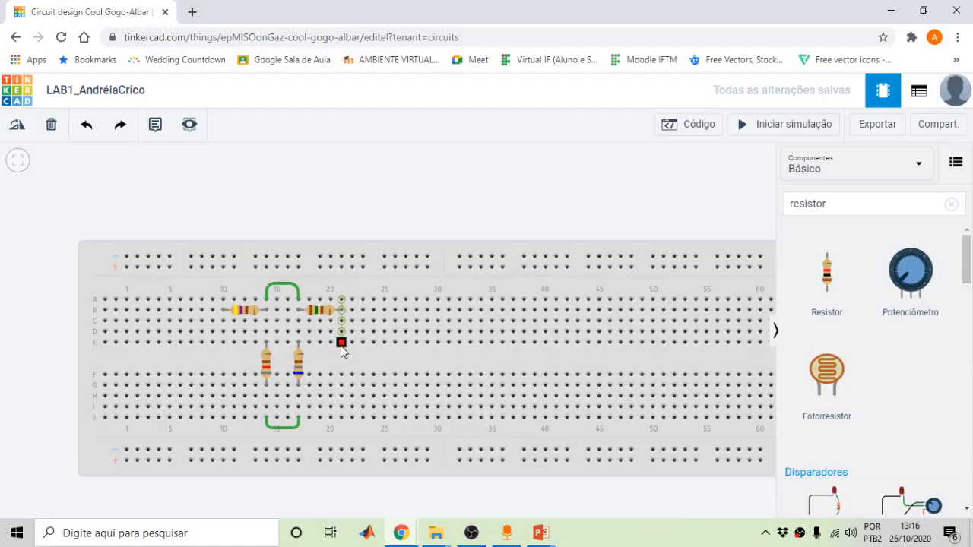
Drop a 1 kΩ resistor vertically across rows E–F at column 21
drag(841, 280, 348, 363)
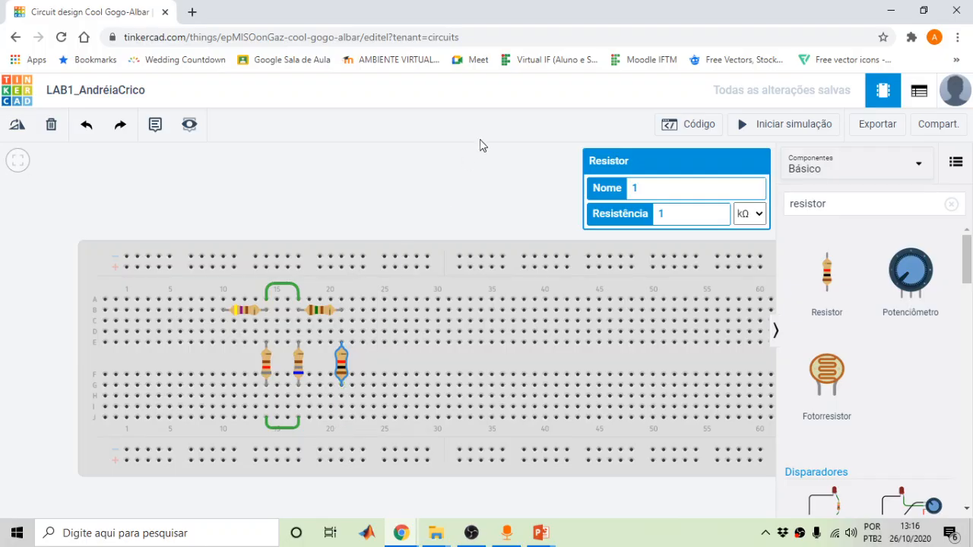
click(508, 183)
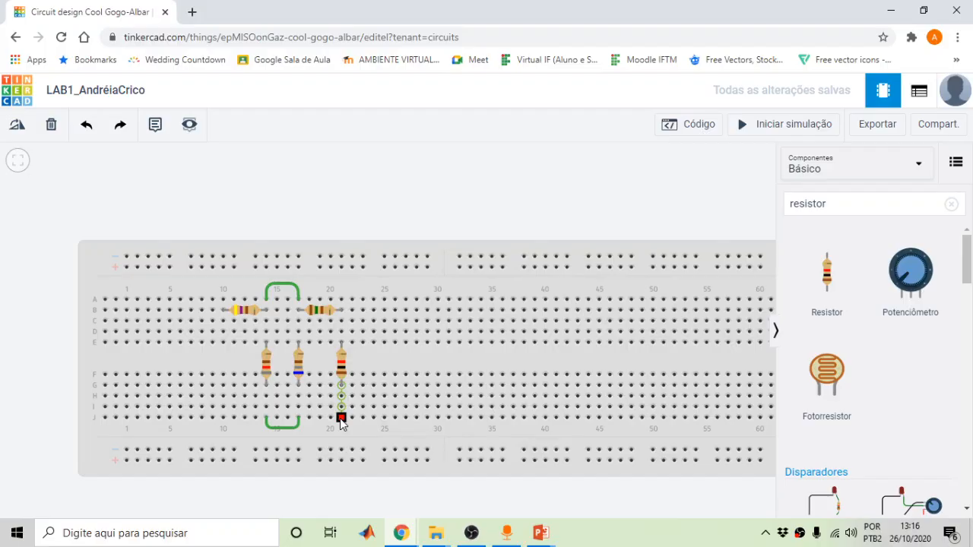
Route a green jumper from J21 under the board to column 17 in row J
click(340, 421)
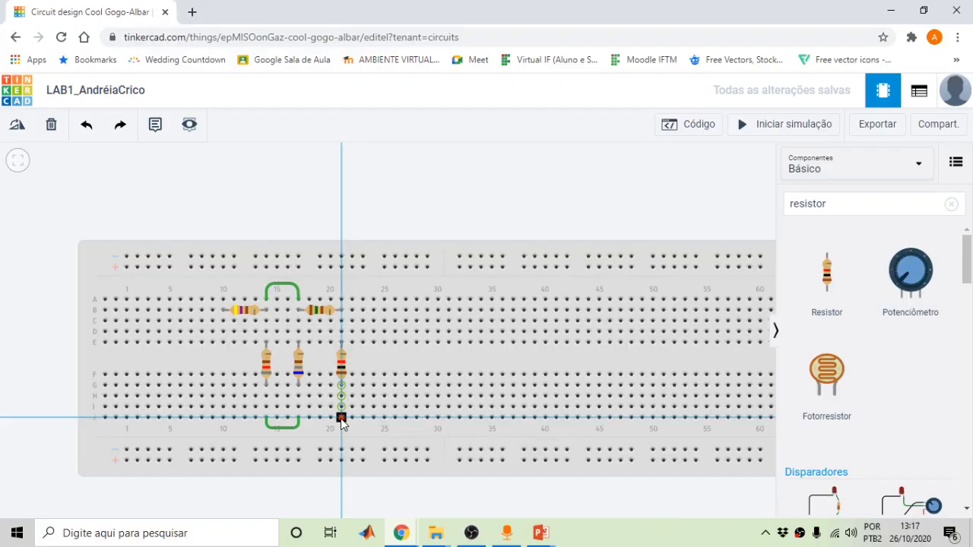
click(334, 436)
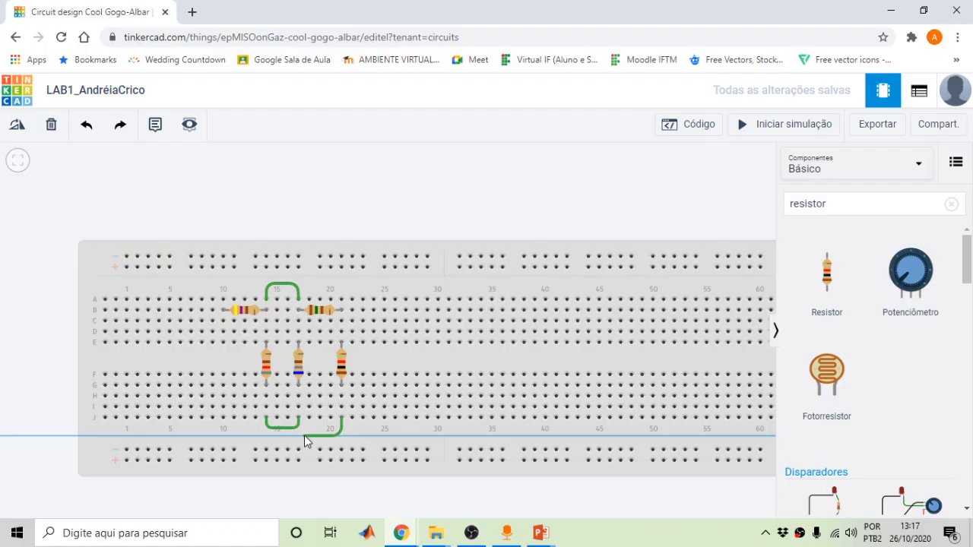
click(304, 435)
click(299, 419)
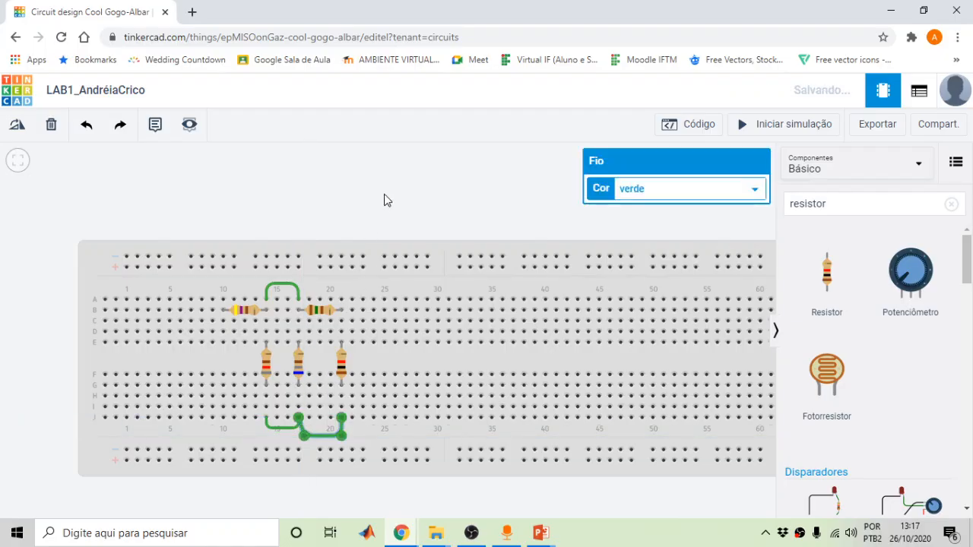
click(392, 228)
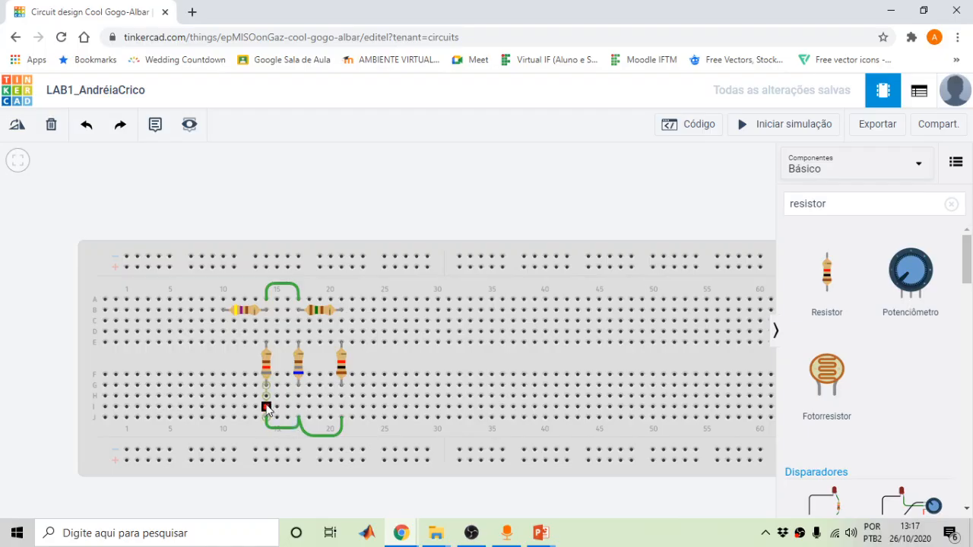
Name the column-21 resistor R5 with 220 Ω, then turn on the slideshow laser pointer
click(343, 372)
double_click(630, 193)
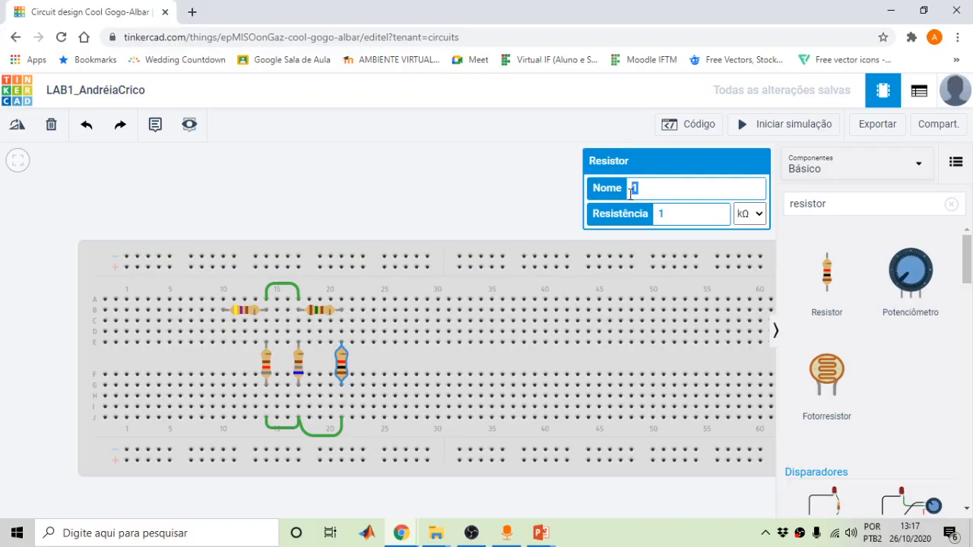
text(R5)
double_click(660, 213)
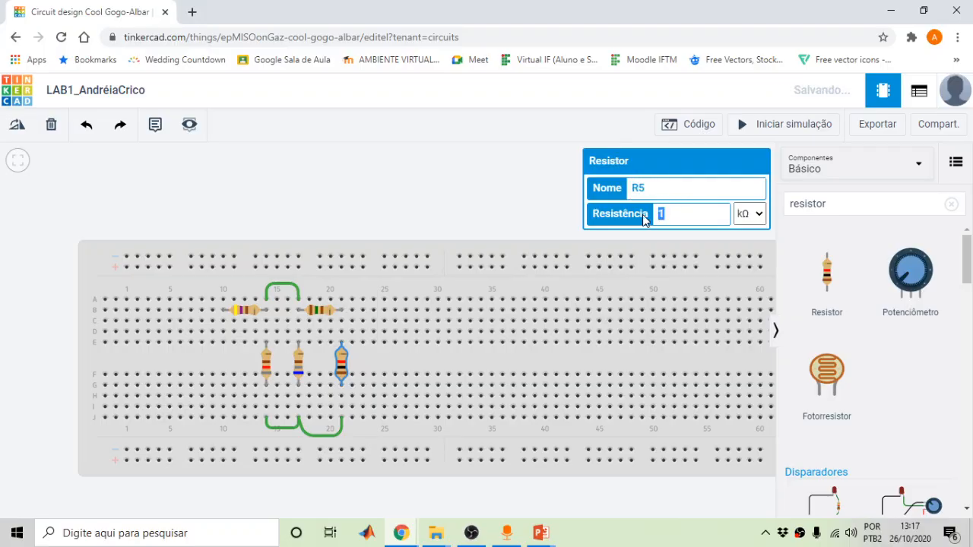
text(220)
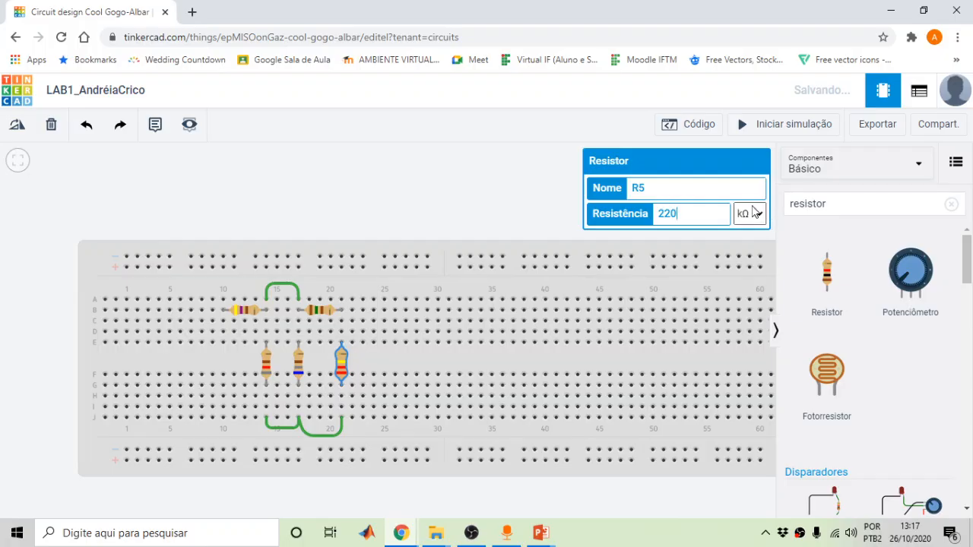
click(757, 215)
click(740, 283)
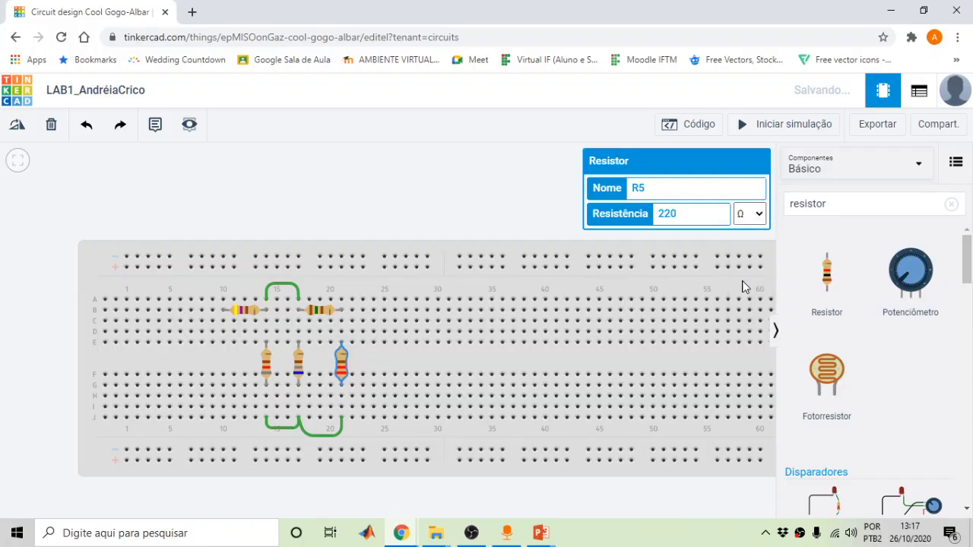
click(496, 168)
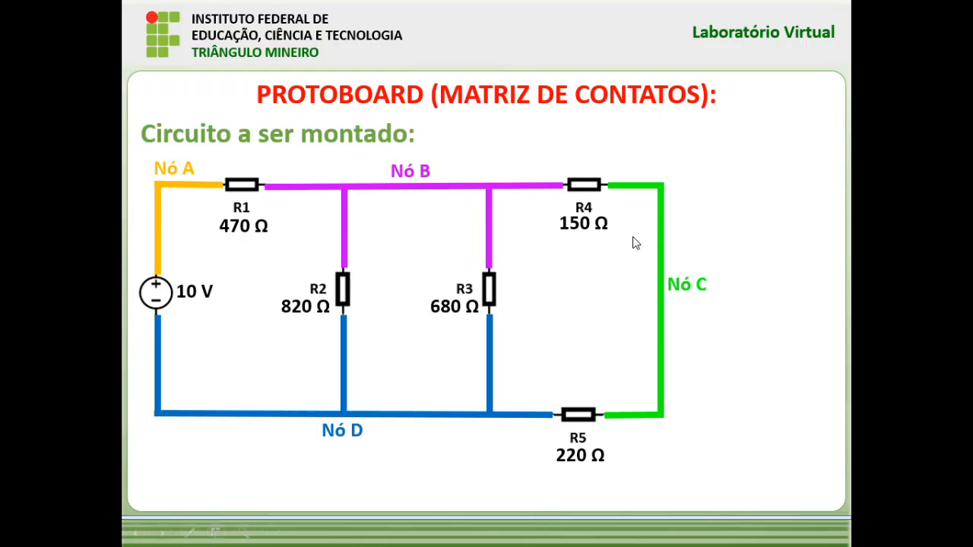
key(ctrl+l)
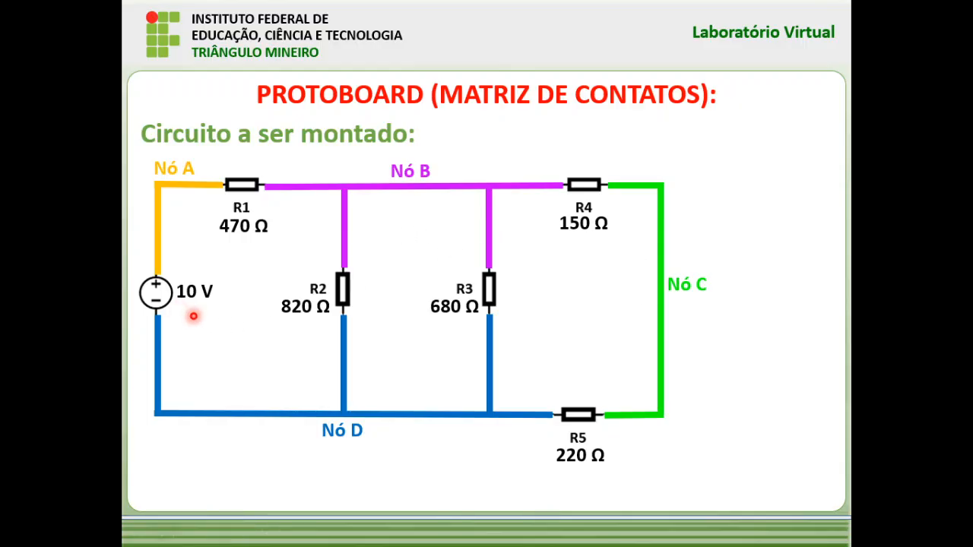
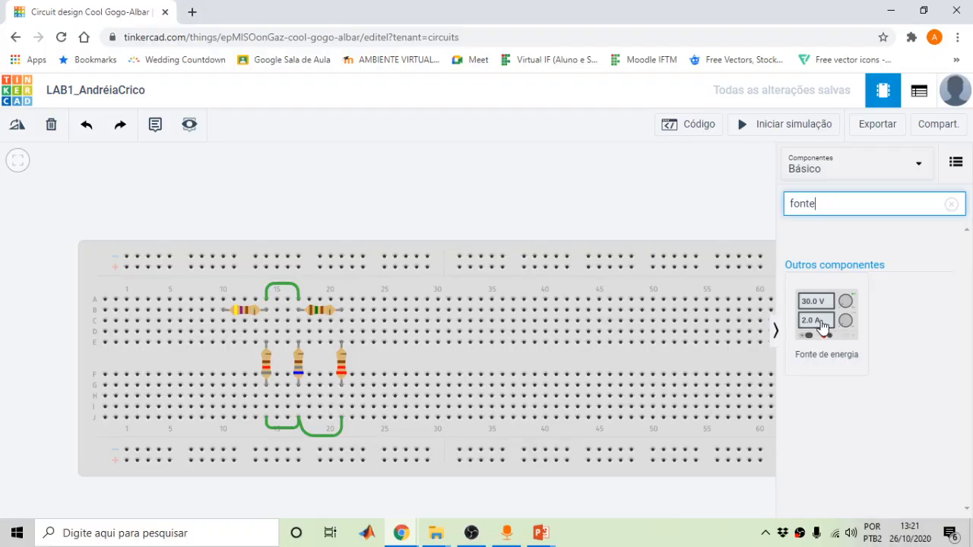
Place a power supply (Fonte de energia) above the breadboard and reposition the view
drag(825, 326, 170, 225)
click(366, 181)
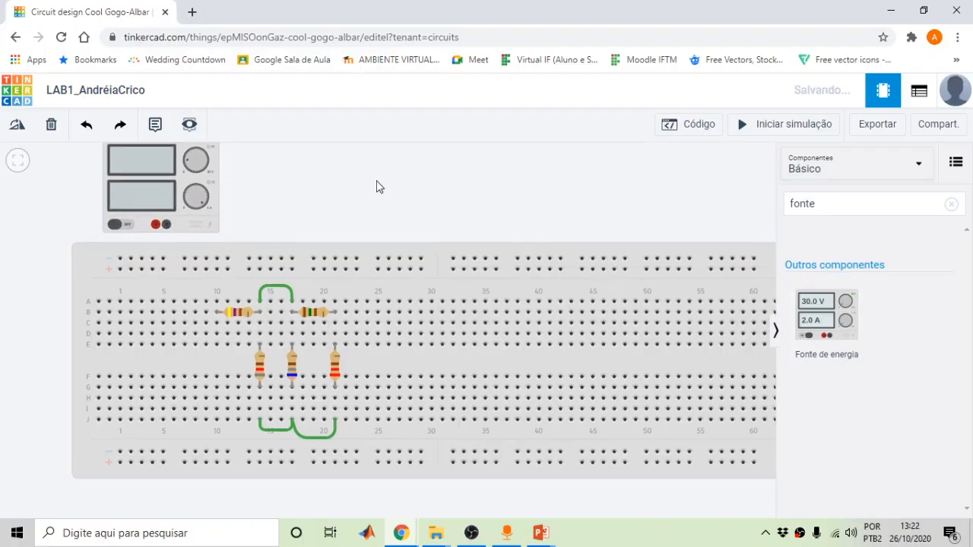
drag(379, 187, 358, 203)
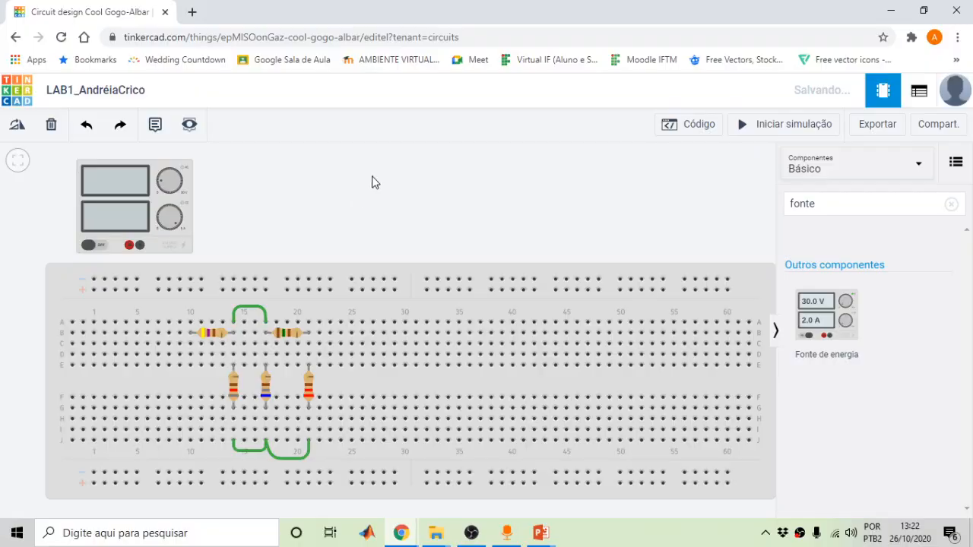
Name the power supply Fonte1 and select its Tensão value for editing
click(115, 200)
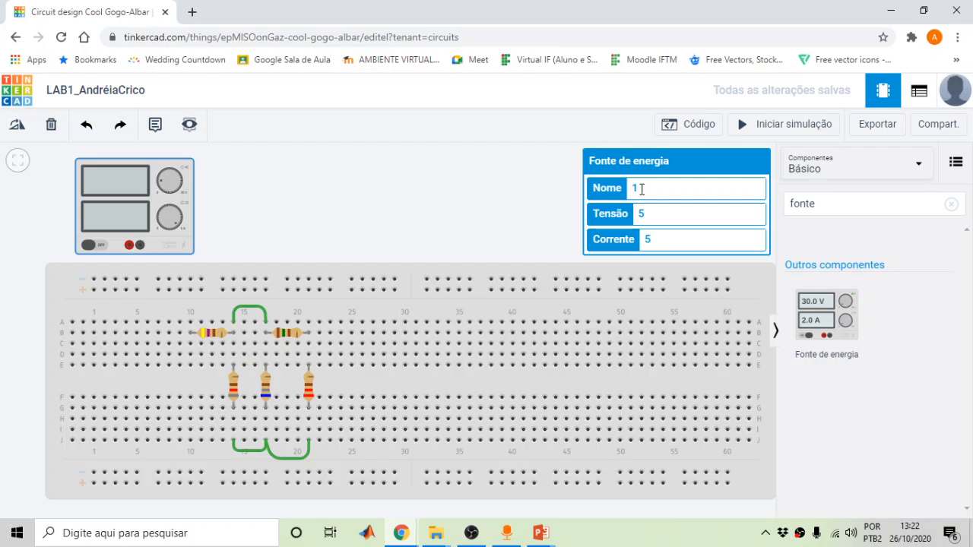
text(Fonte1)
click(666, 238)
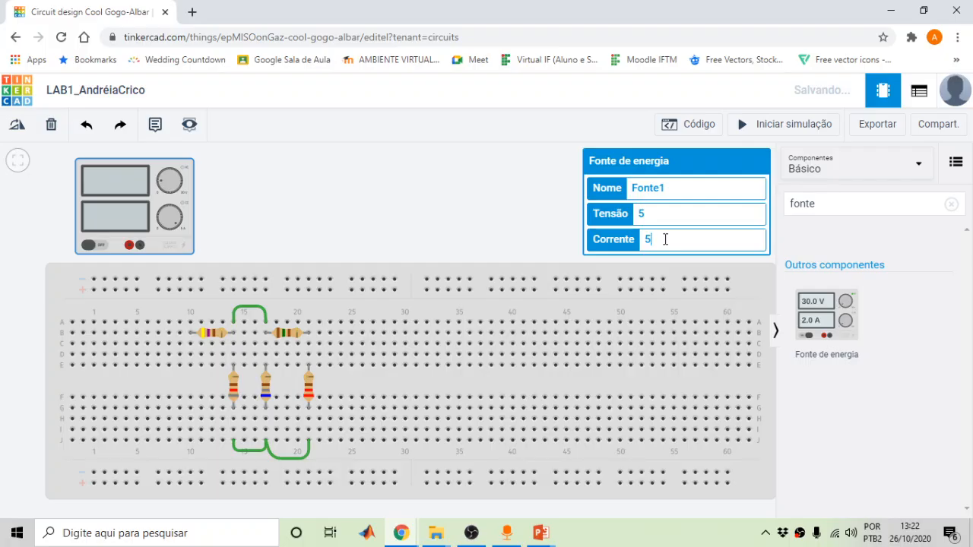
drag(659, 218, 635, 223)
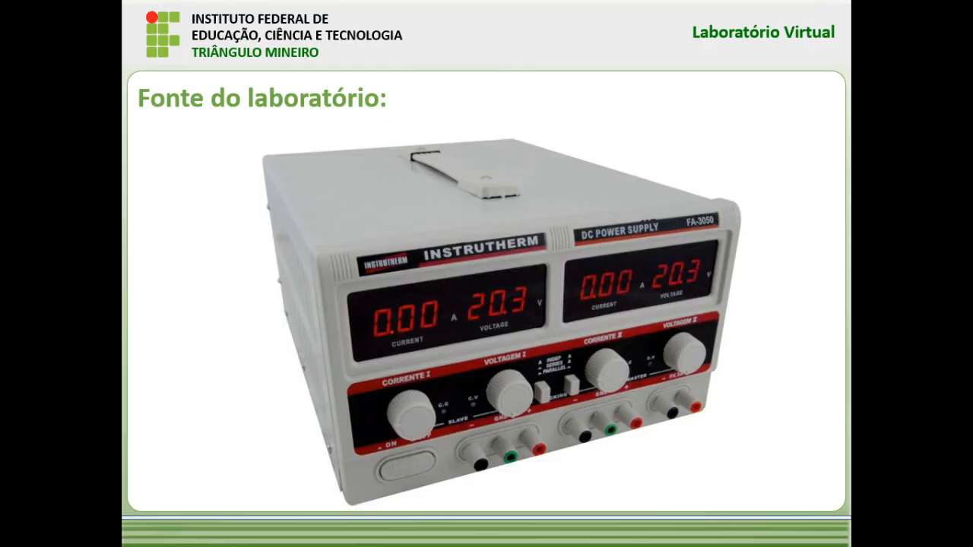
Set Fonte1's Tensão to 10 V
key(Right)
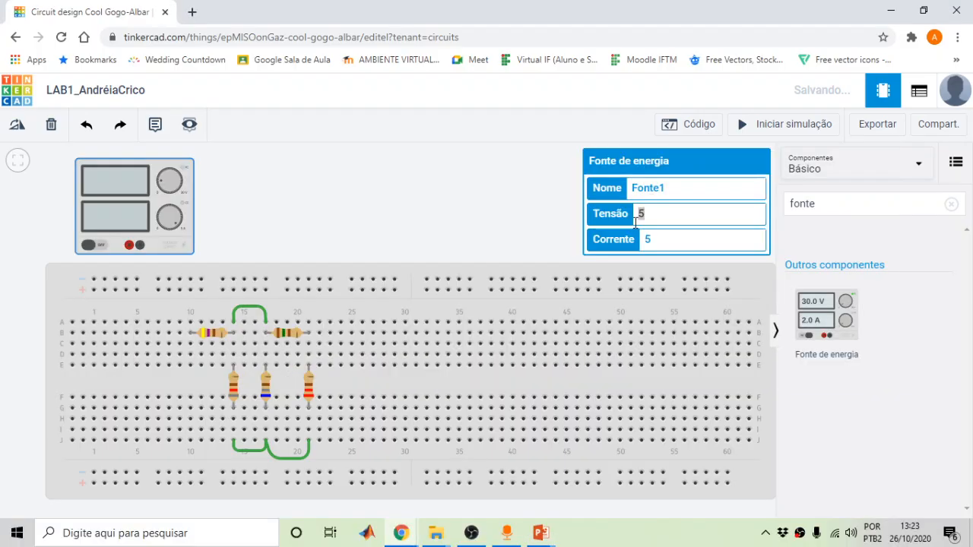
key(BackSpace)
text(10)
click(518, 236)
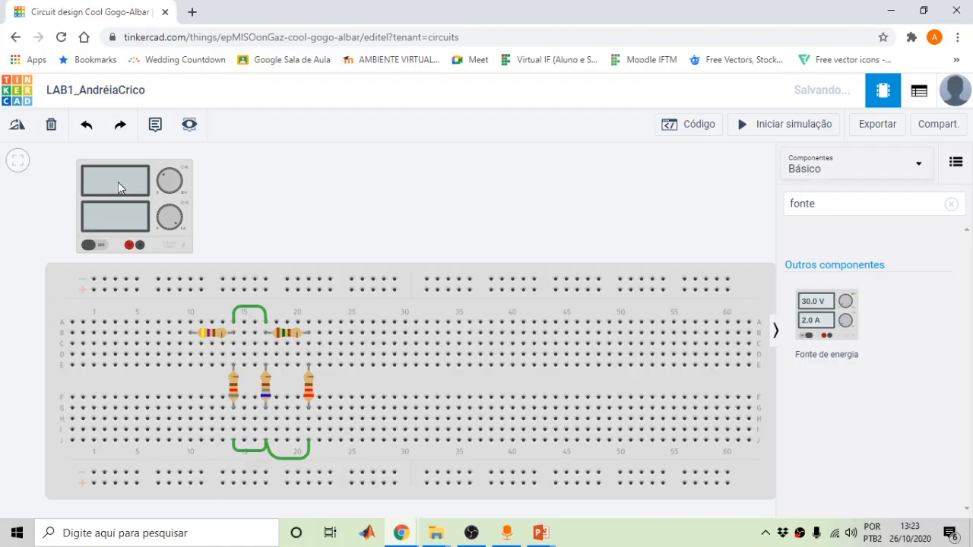
Recheck the supply's settings, then zoom in on the circuit
click(145, 213)
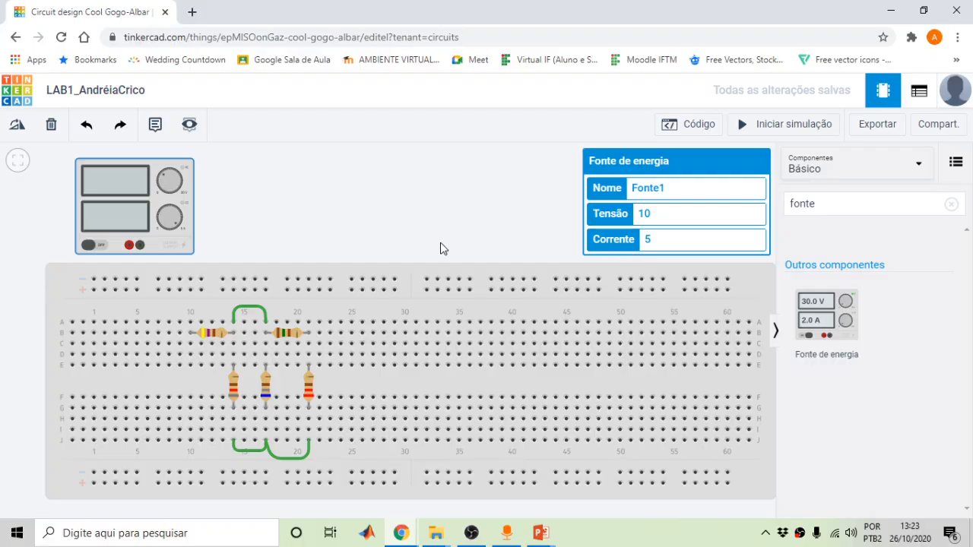
click(392, 216)
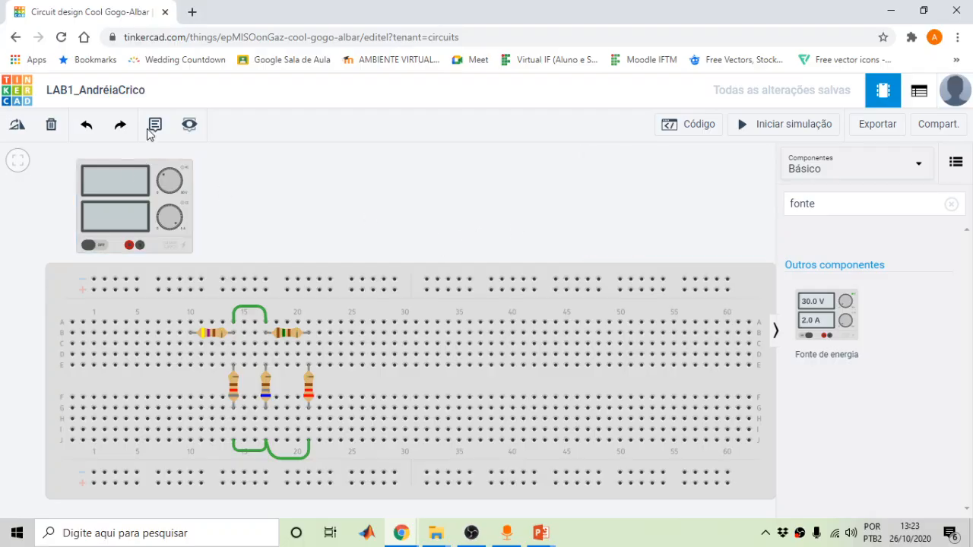
scroll(73, 262, up, 1)
scroll(72, 263, up, 1)
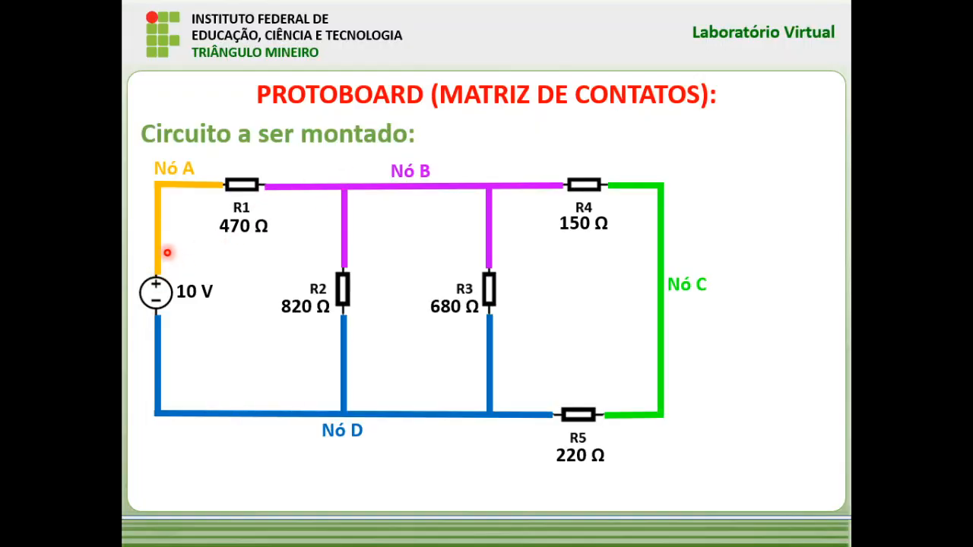
Run a wire from the supply's positive terminal to row A, column 10
key(alt+Tab)
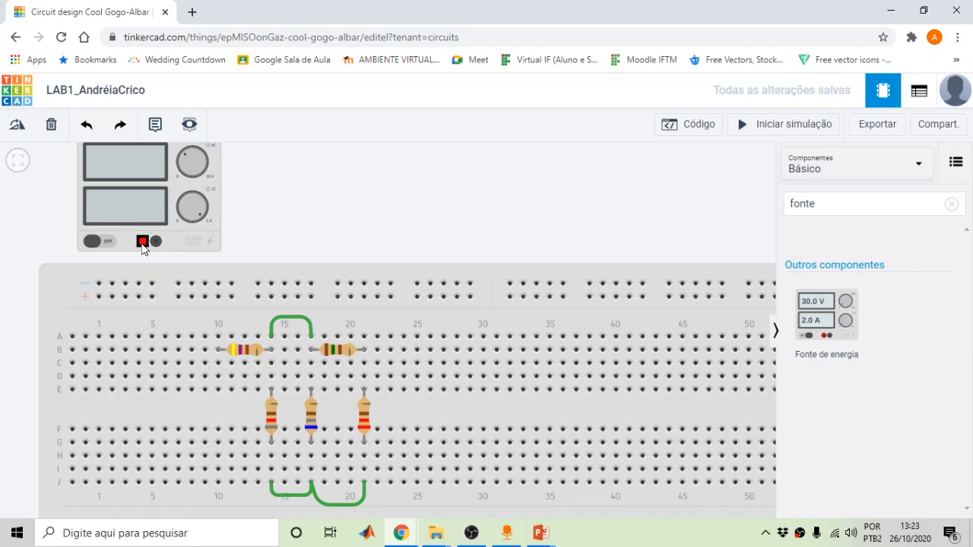
click(142, 244)
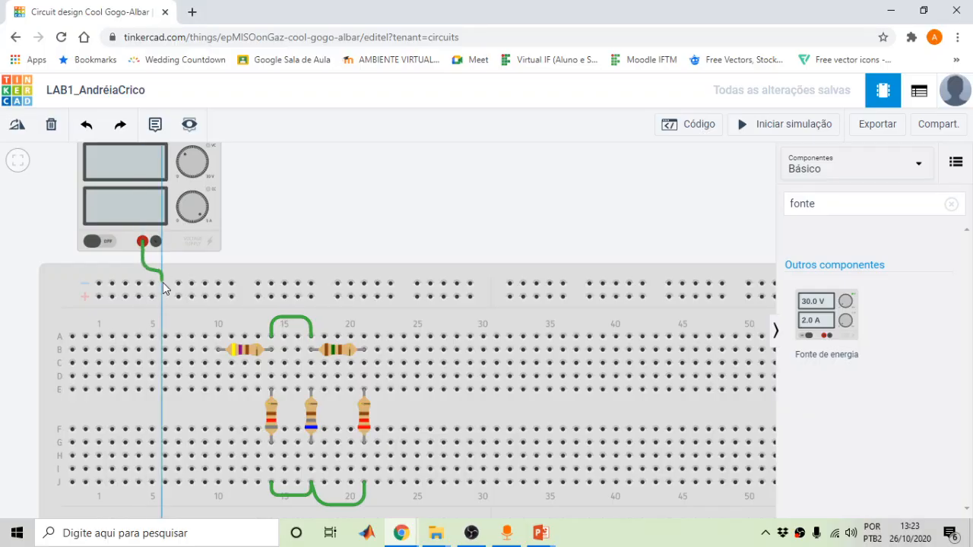
click(163, 324)
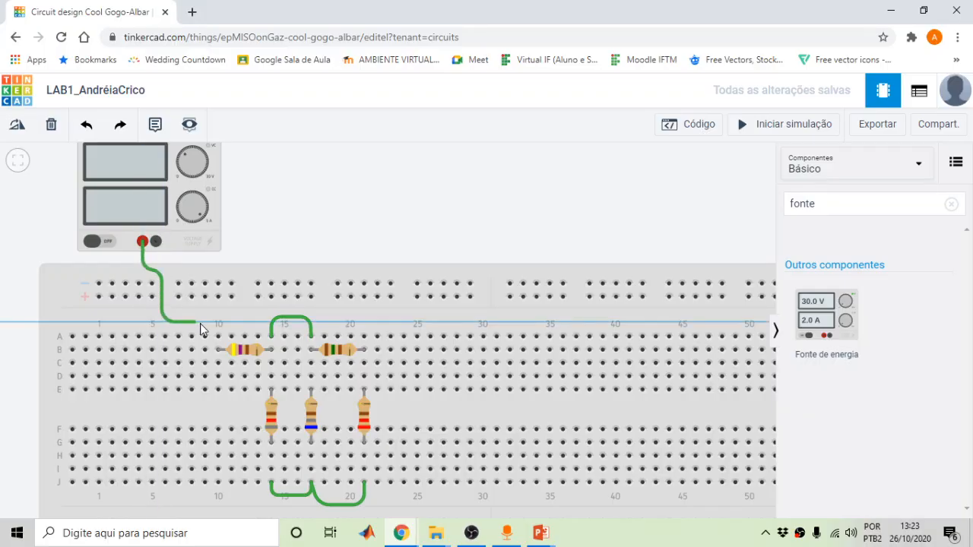
click(221, 323)
click(218, 336)
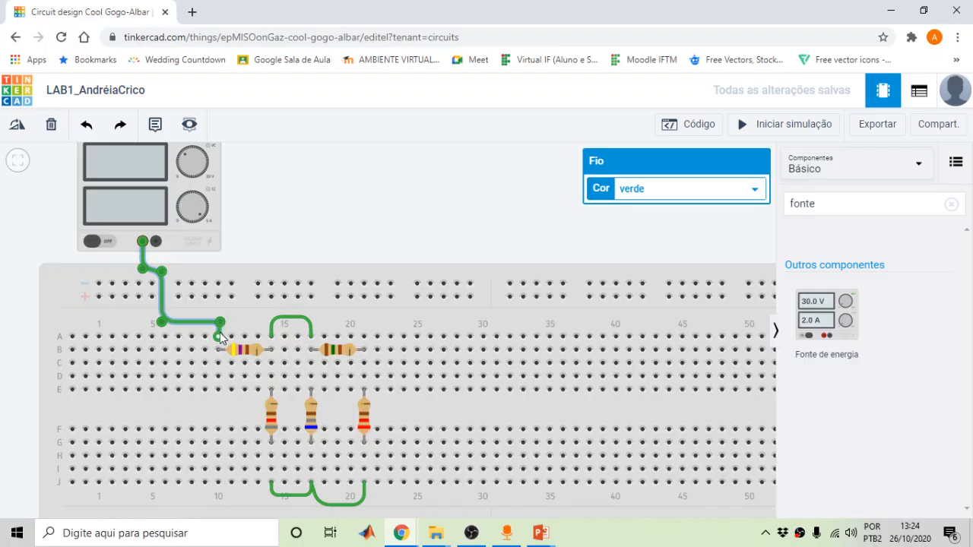
Set the power wire's Cor to vermelho (red)
click(755, 189)
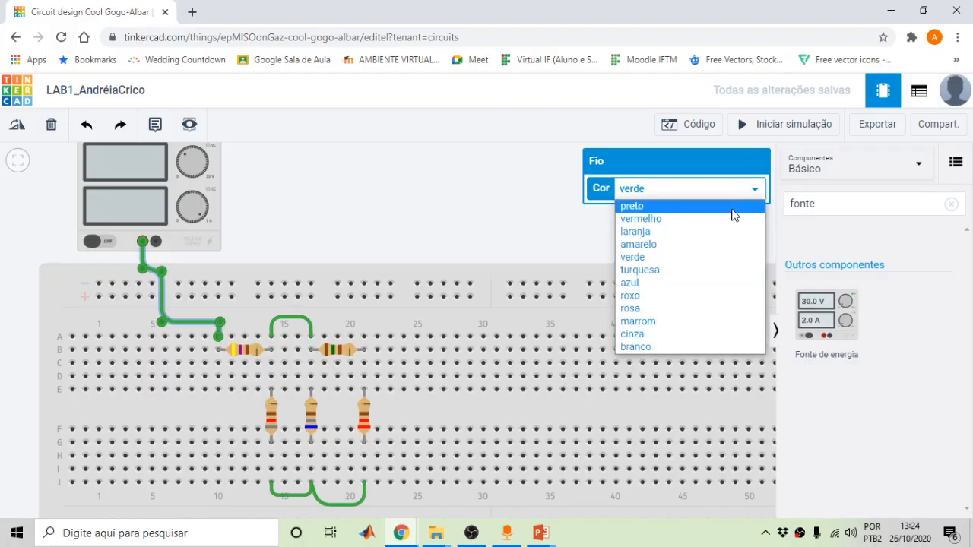
click(645, 219)
click(440, 204)
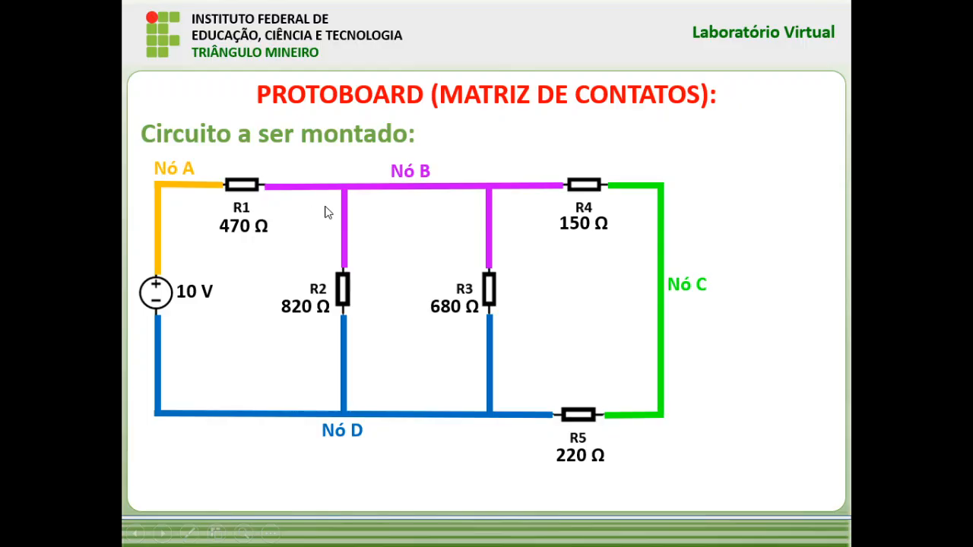
Leave the lab slide and return to the Tinkercad breadboard editor
key(alt+Tab)
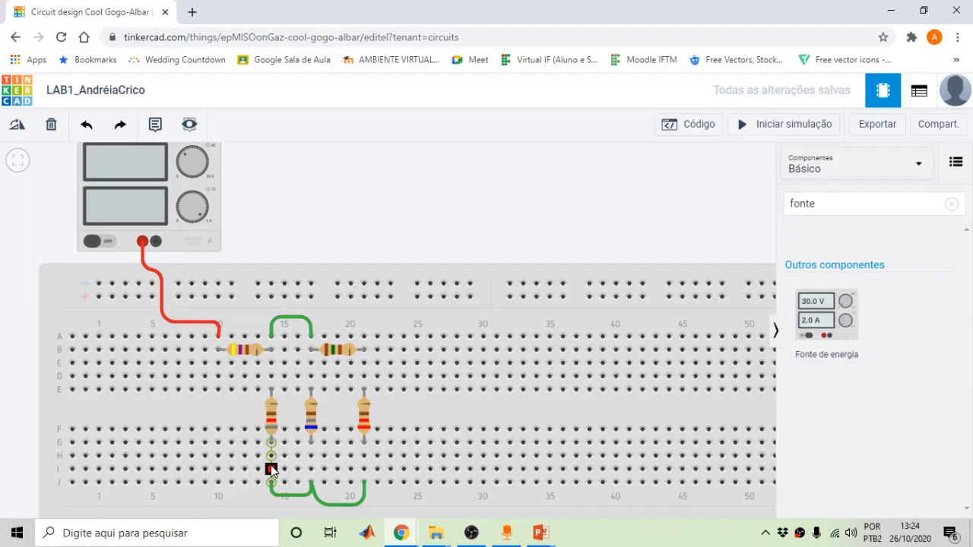
Route a wire from the supply's negative terminal around the board to row H near column 14
click(156, 241)
click(171, 325)
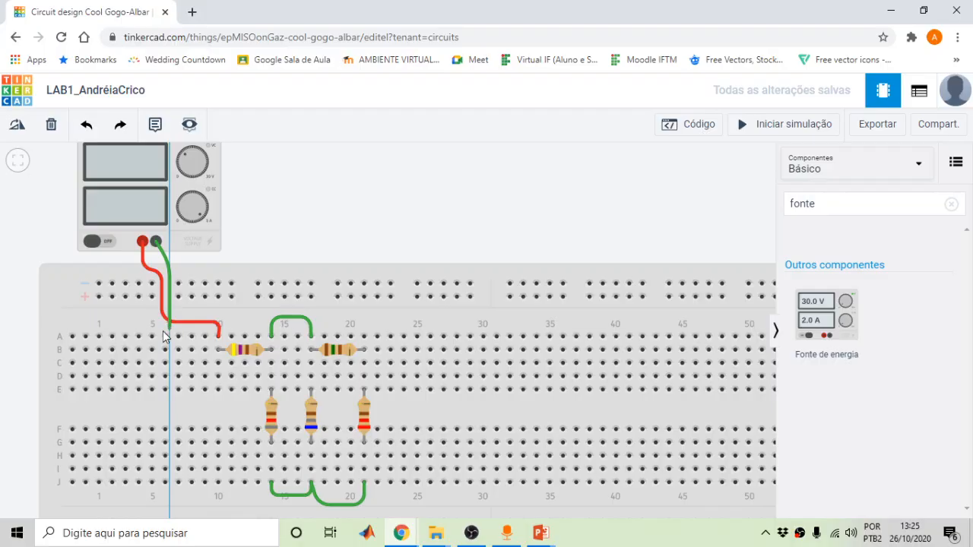
click(131, 323)
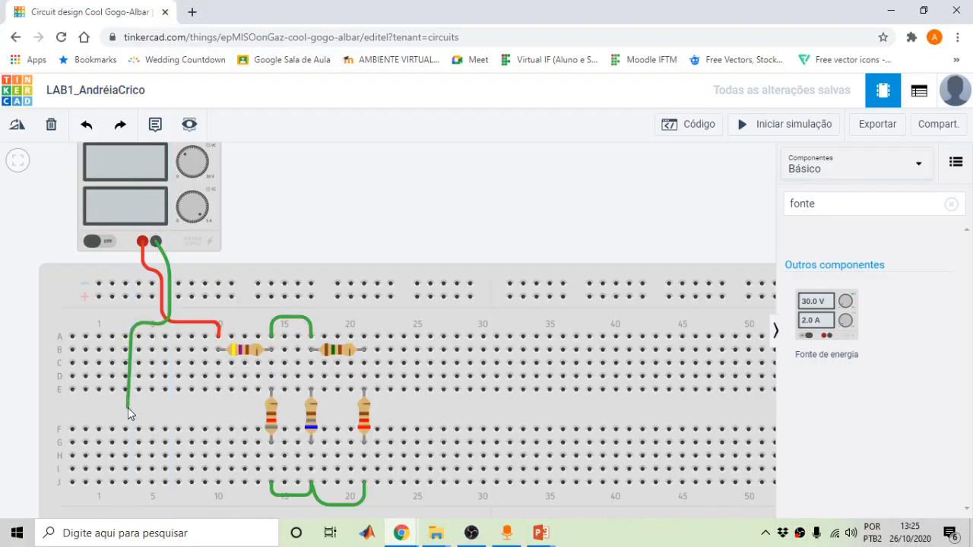
click(128, 408)
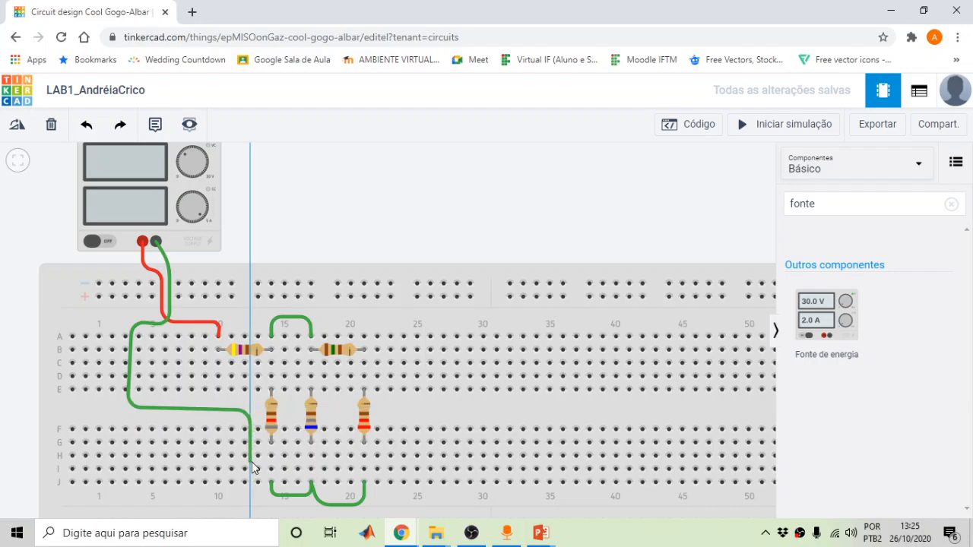
drag(252, 462, 270, 457)
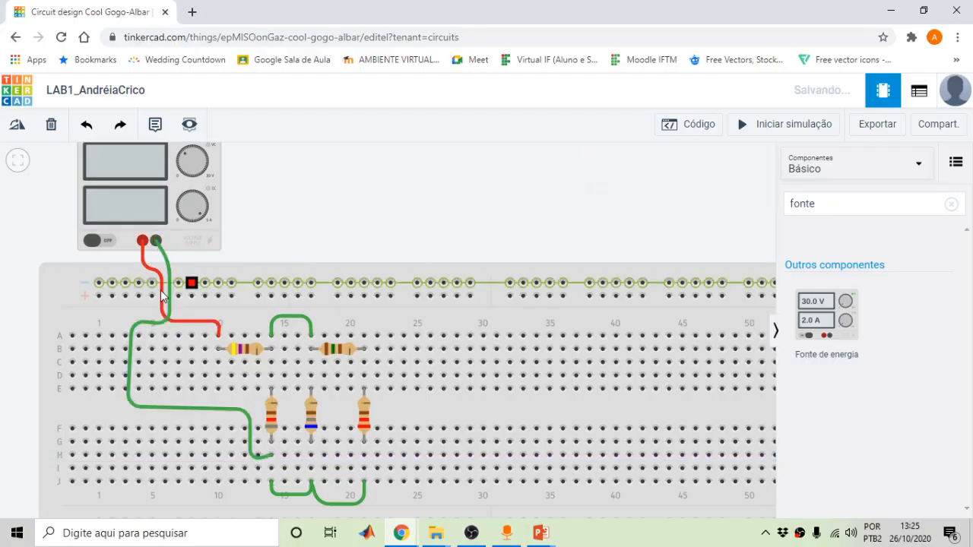
Set the new wire's Cor to preto (black)
click(168, 268)
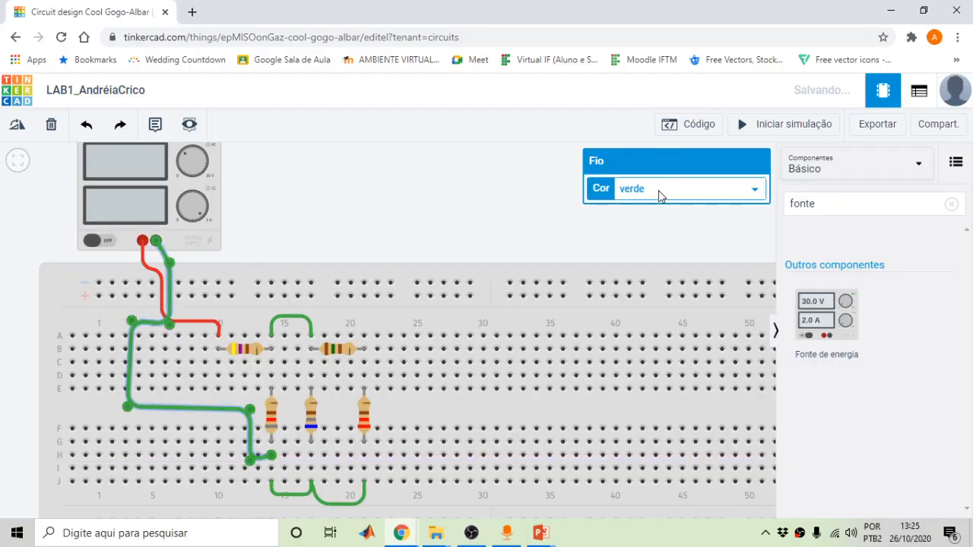
click(740, 191)
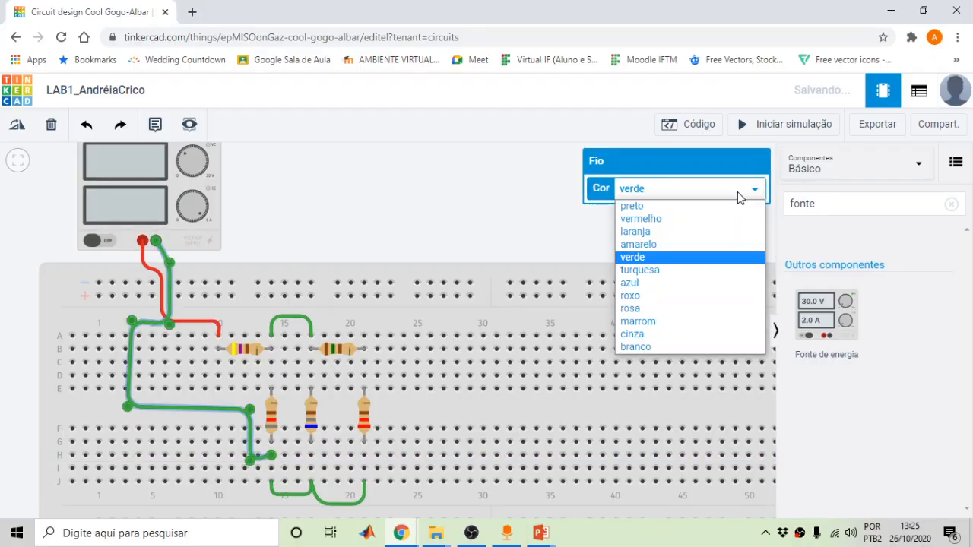
click(658, 206)
click(452, 196)
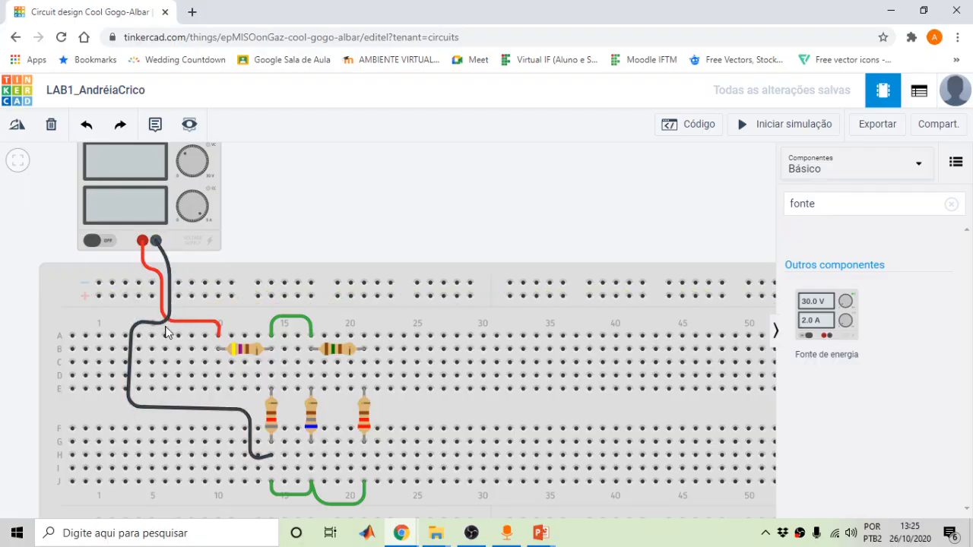
Finish the black wire's end in row H and inspect resistor R1's properties
click(272, 468)
click(250, 351)
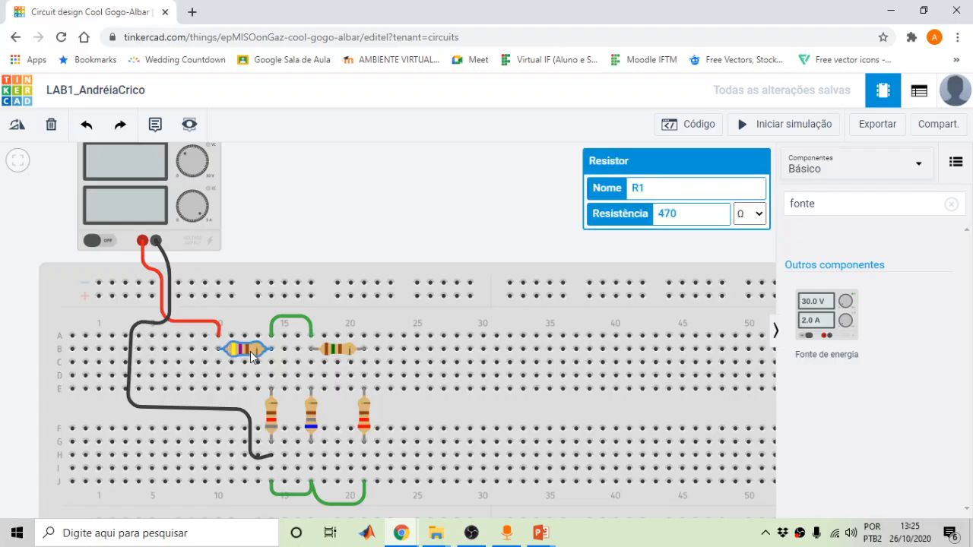
key(r)
key(r)
key(r)
key(r)
key(r)
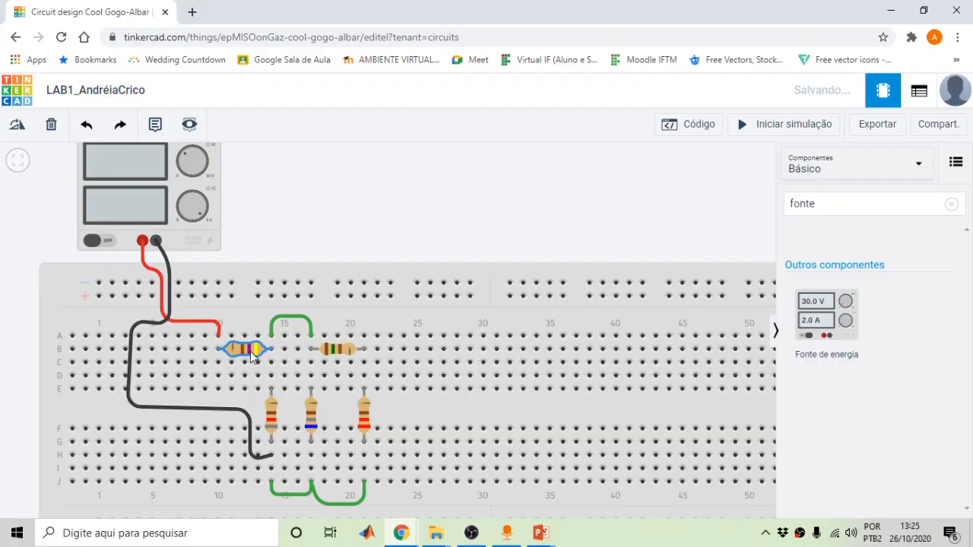
click(370, 167)
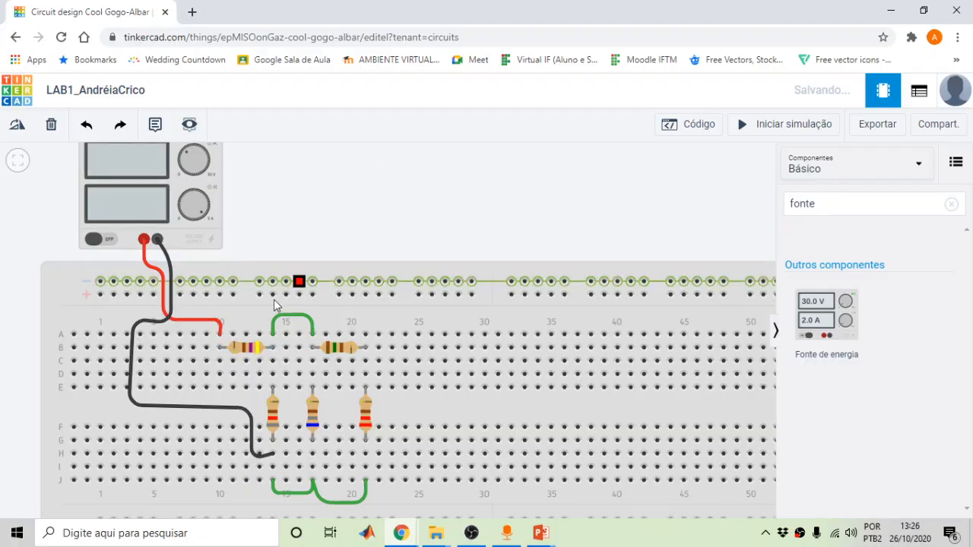
click(238, 347)
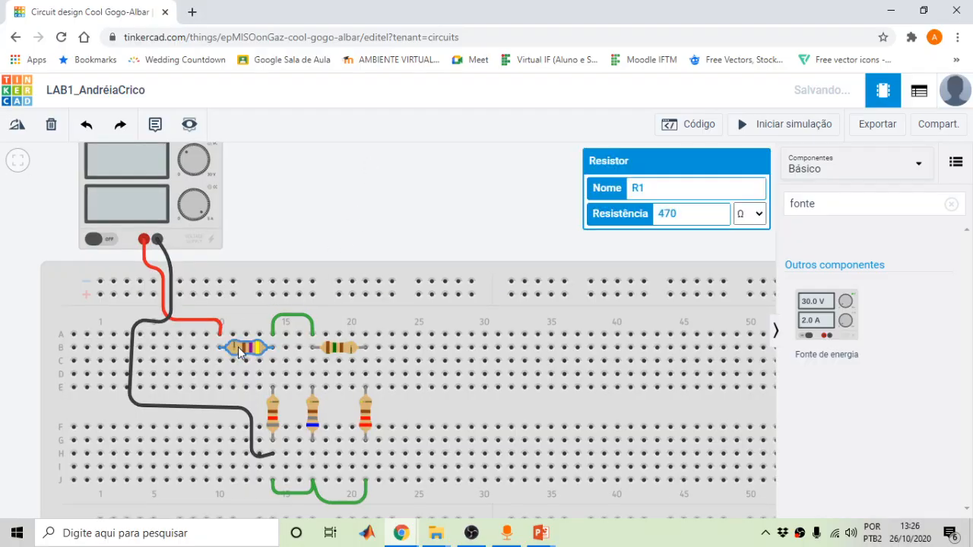
click(403, 218)
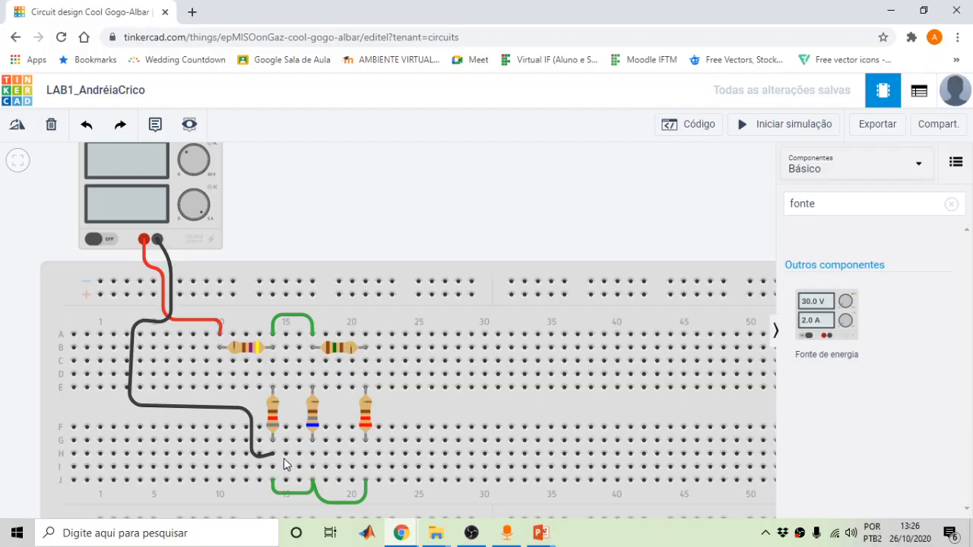
Compare with the target schematic slide, then start the simulation showing 10.0 V and 21.0 mA
key(alt+Tab)
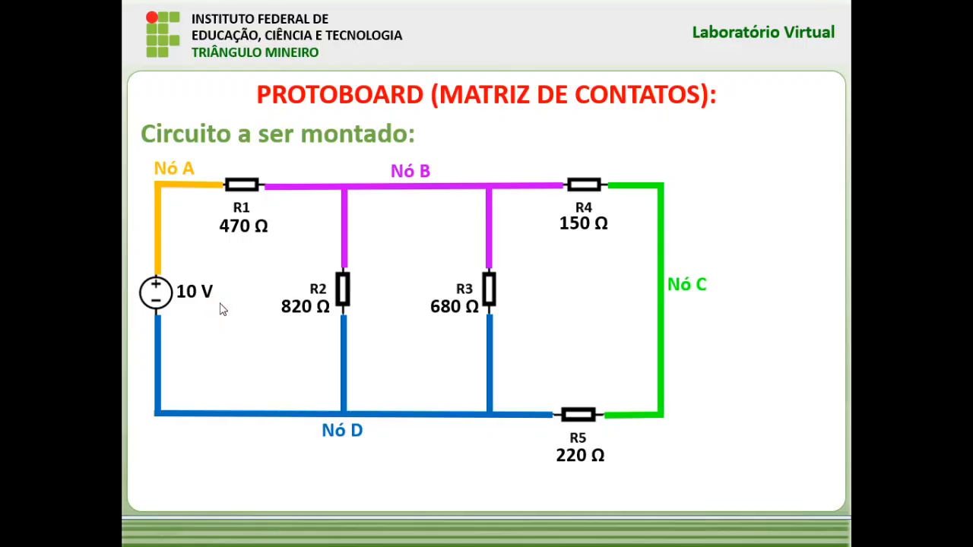
key(alt+Tab)
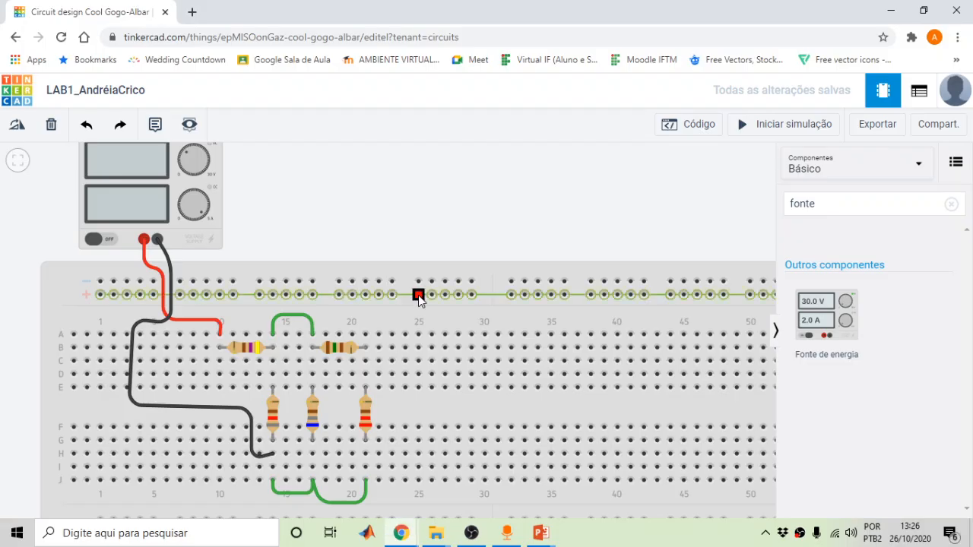
drag(491, 211, 497, 224)
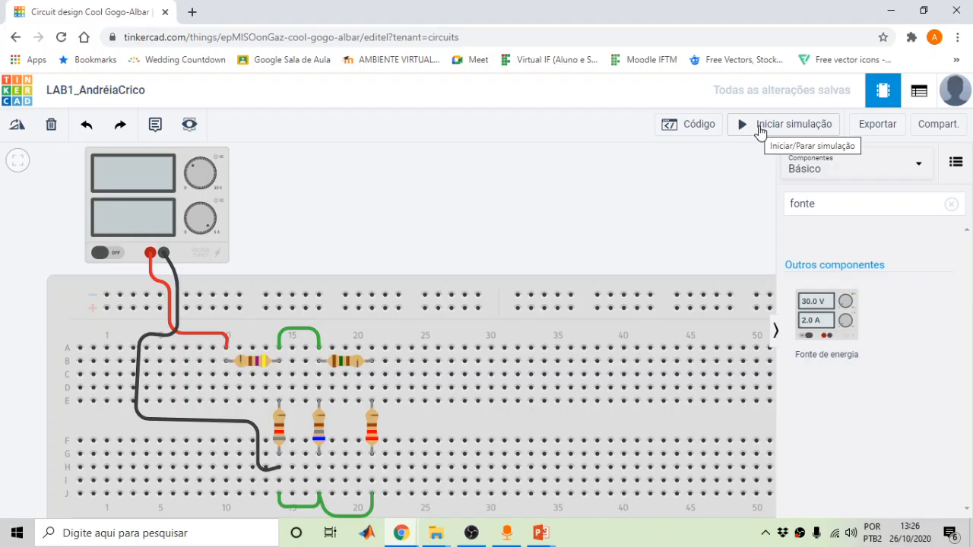
click(760, 132)
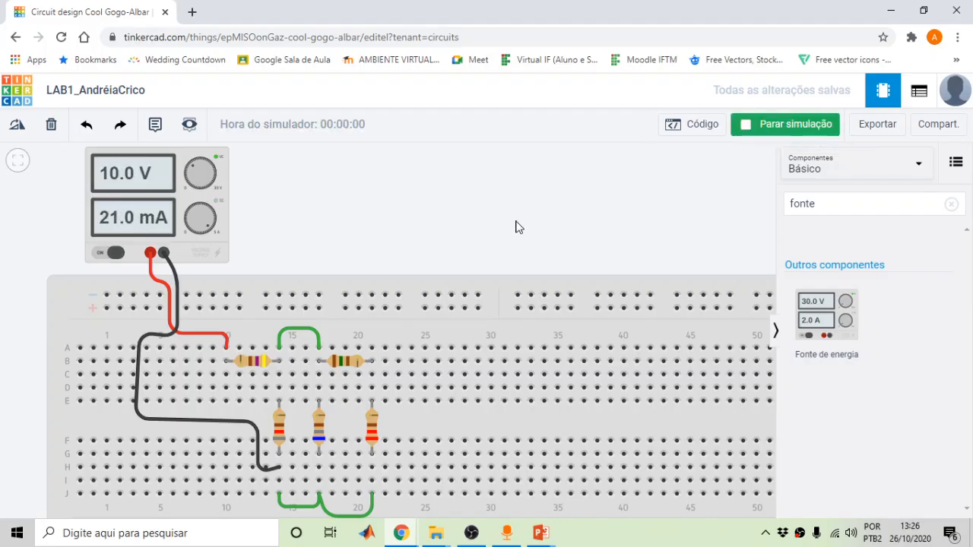